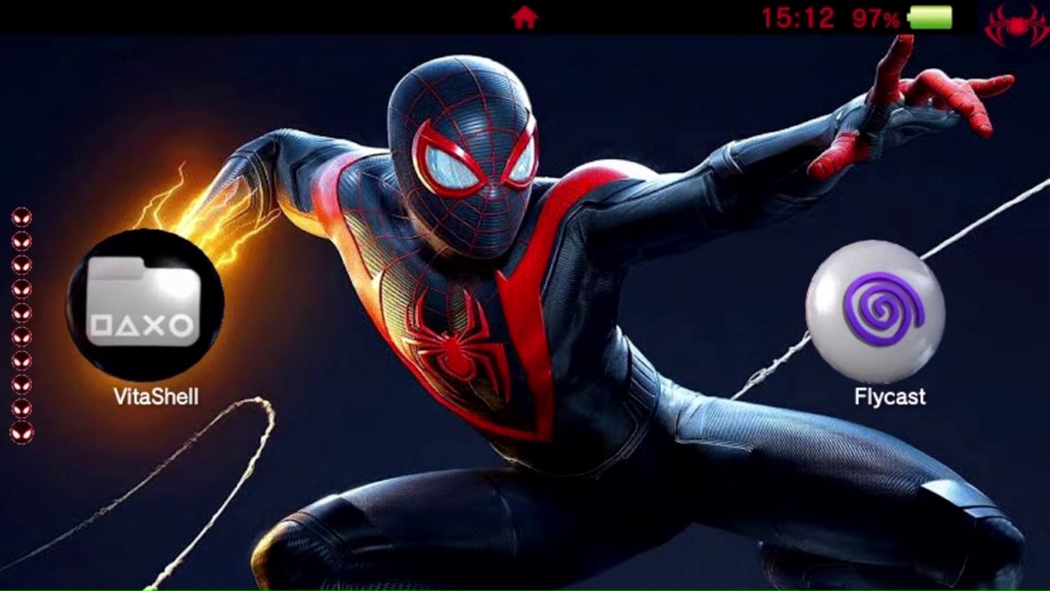
- Launch Flycast from the home screen and open its settings
left_click(884, 312)
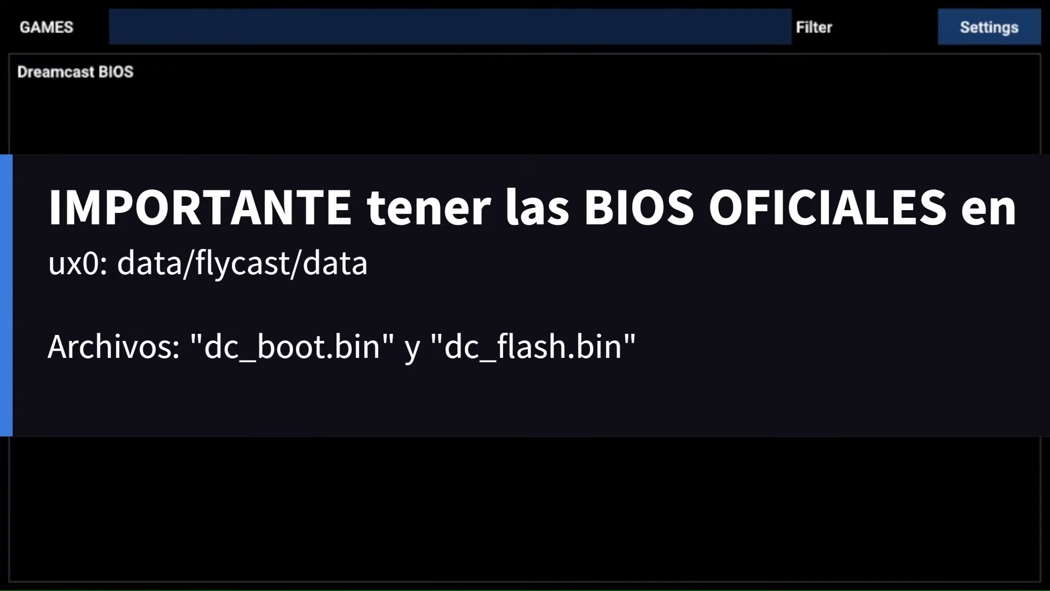
left_click(450, 26)
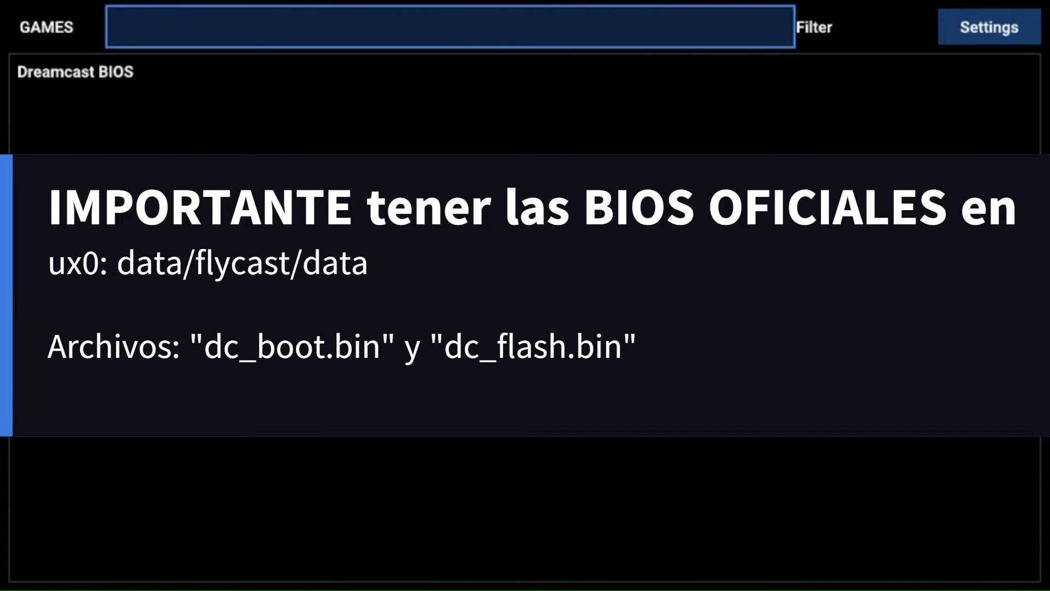
key("Right")
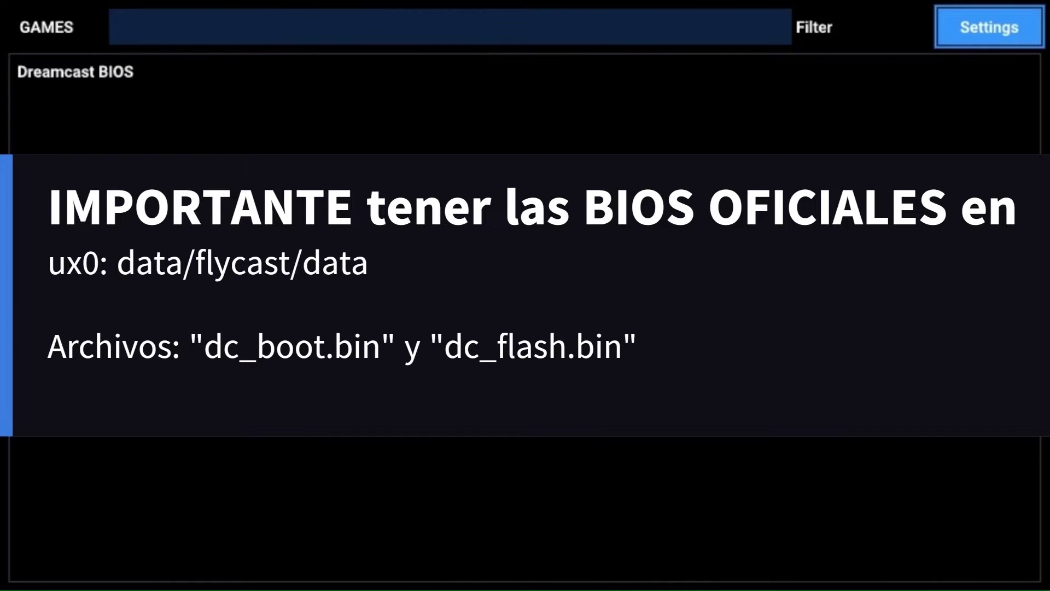
key("Return")
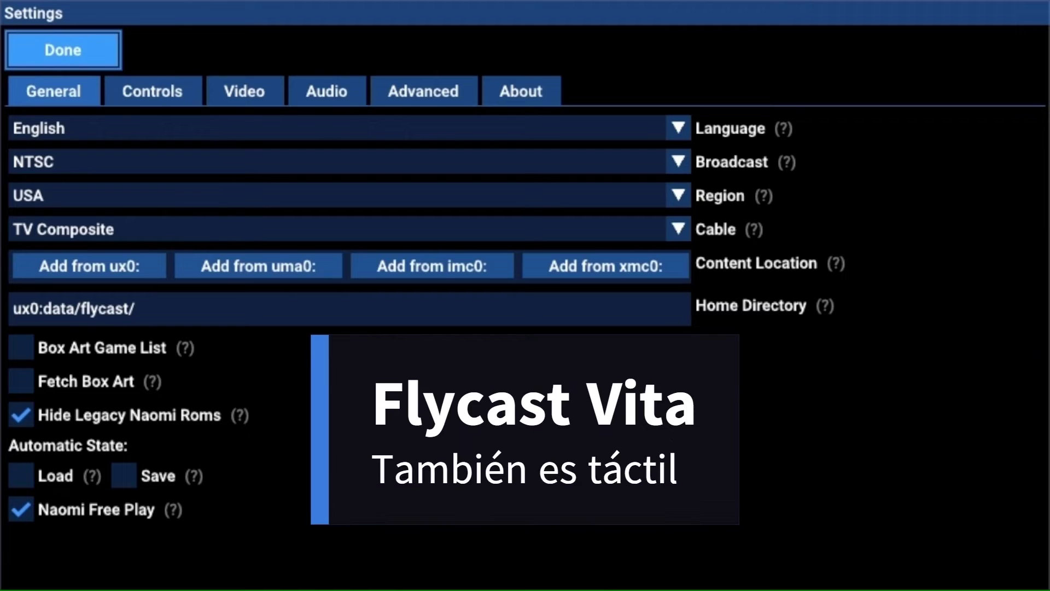
- Set the Broadcast standard to PAL in the general settings
key("Down")
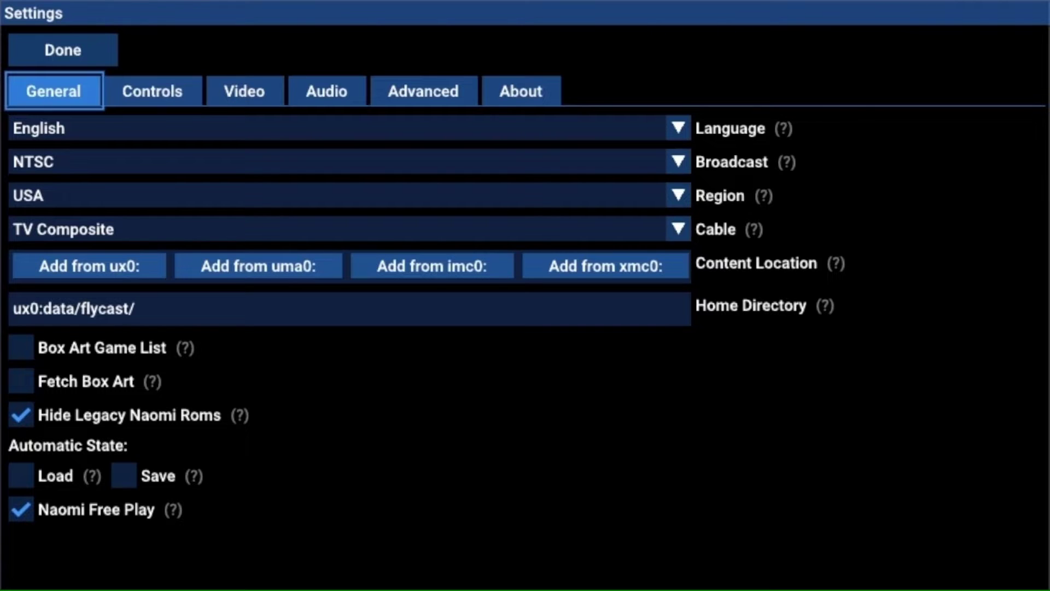
left_click(350, 162)
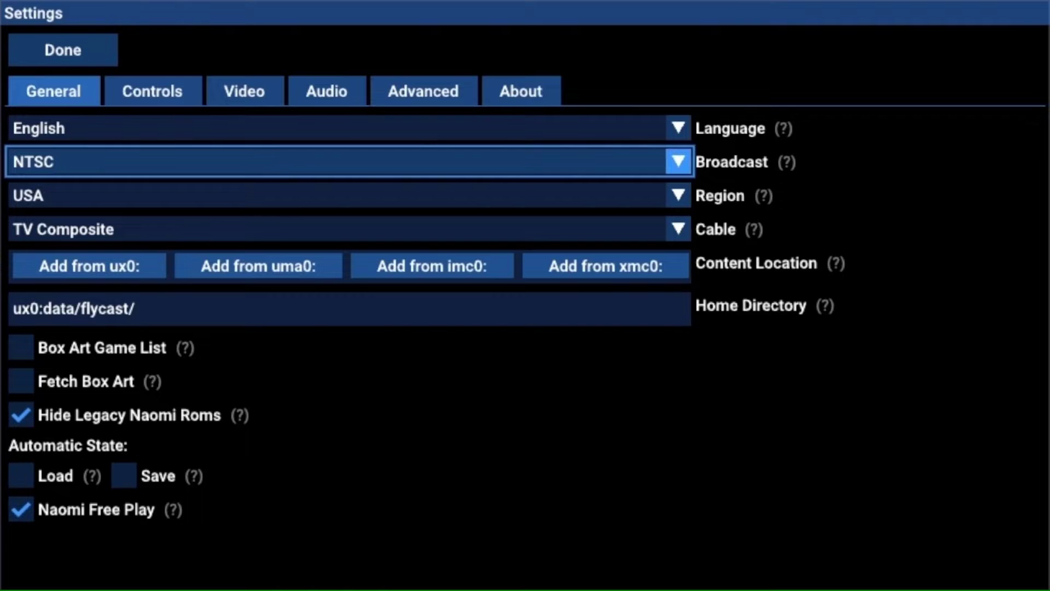
key("Return")
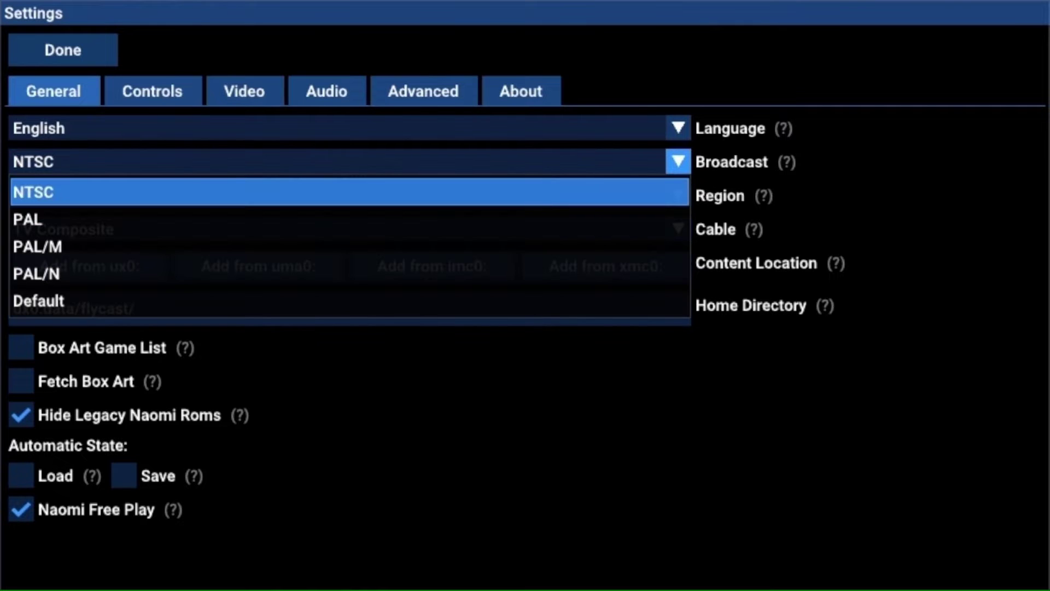
key("Down")
key("Return")
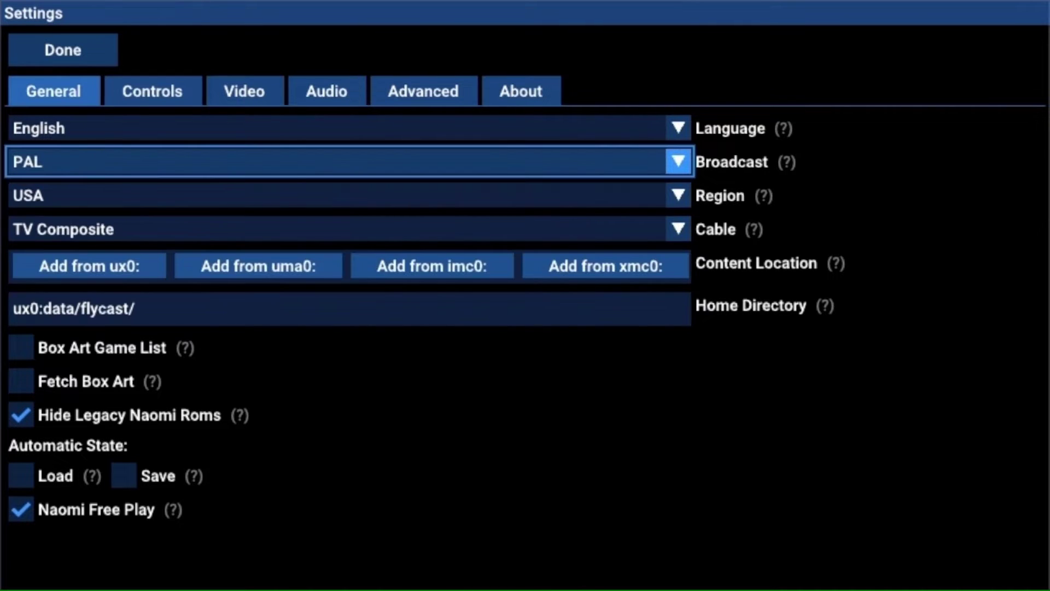
- Open the directory browser for adding a content location from ux0:
key("Down")
key("Down")
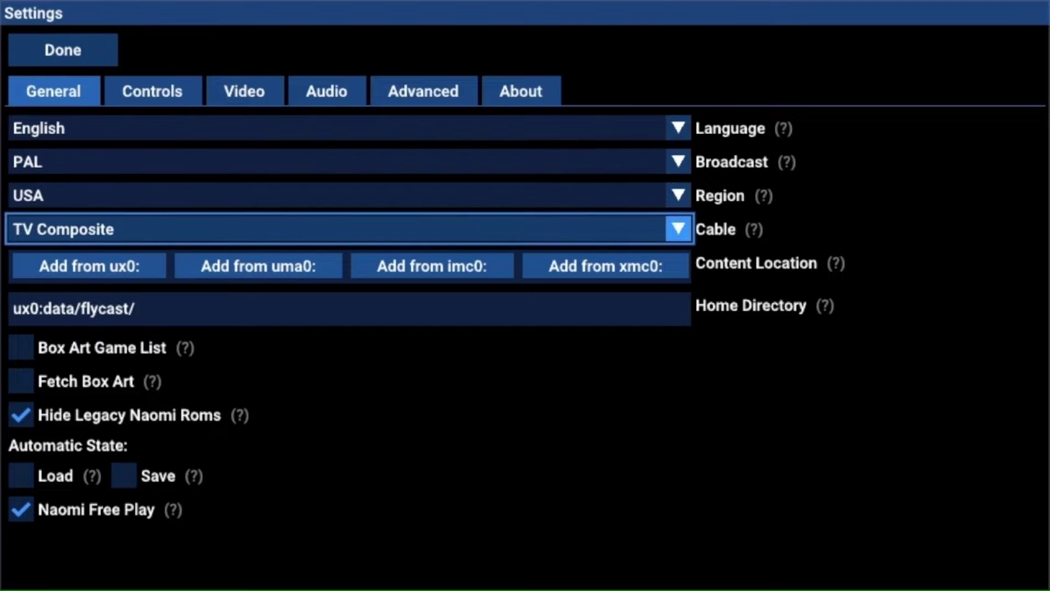
key("Down")
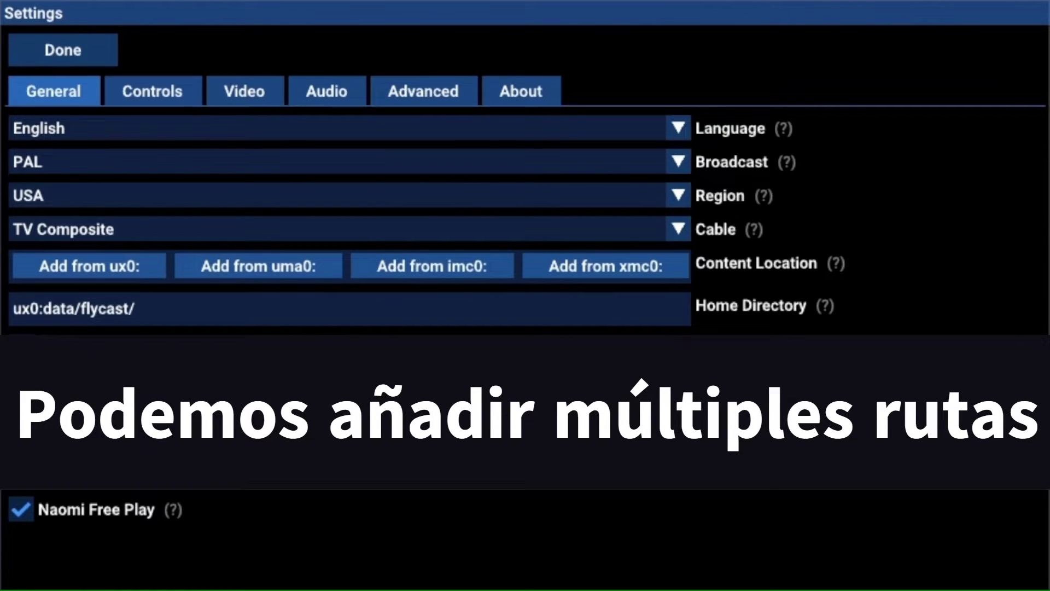
key("Left")
key("Left")
key("Left")
key("Left")
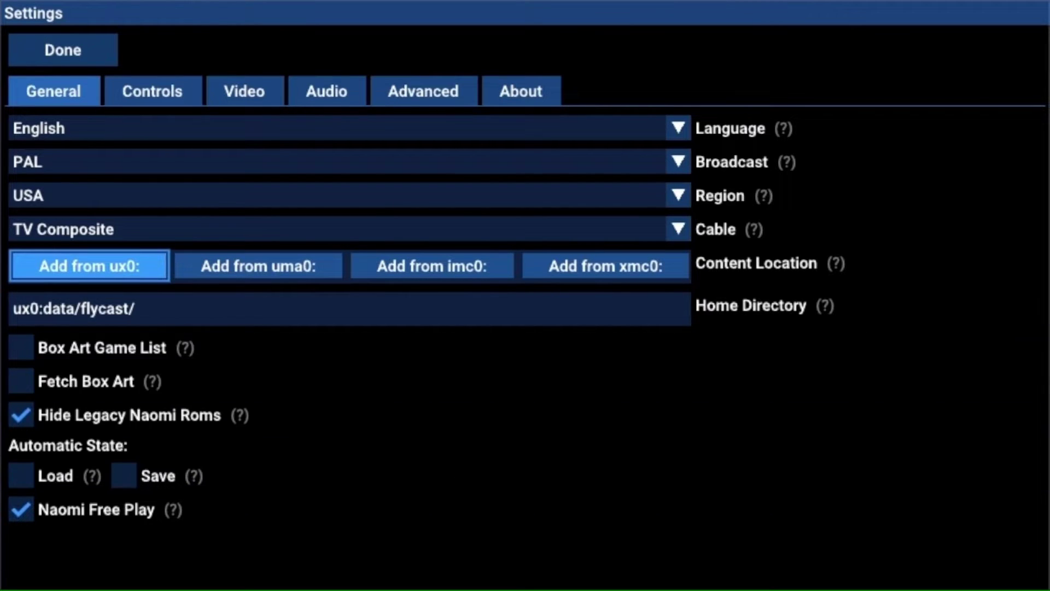
key("Return")
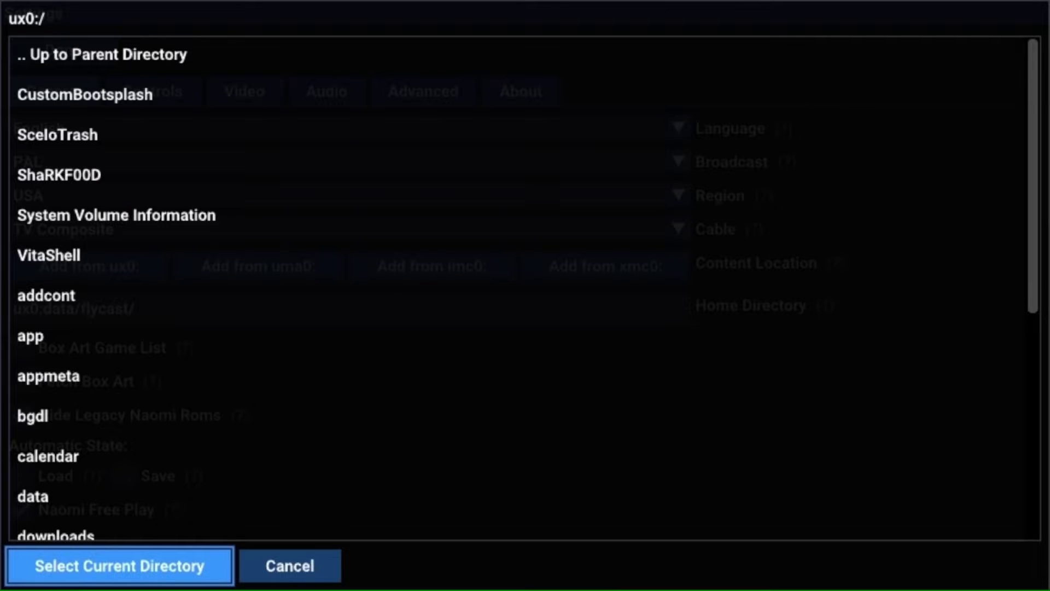
- Open the data folder at the root of ux0: in the directory browser
key("Up")
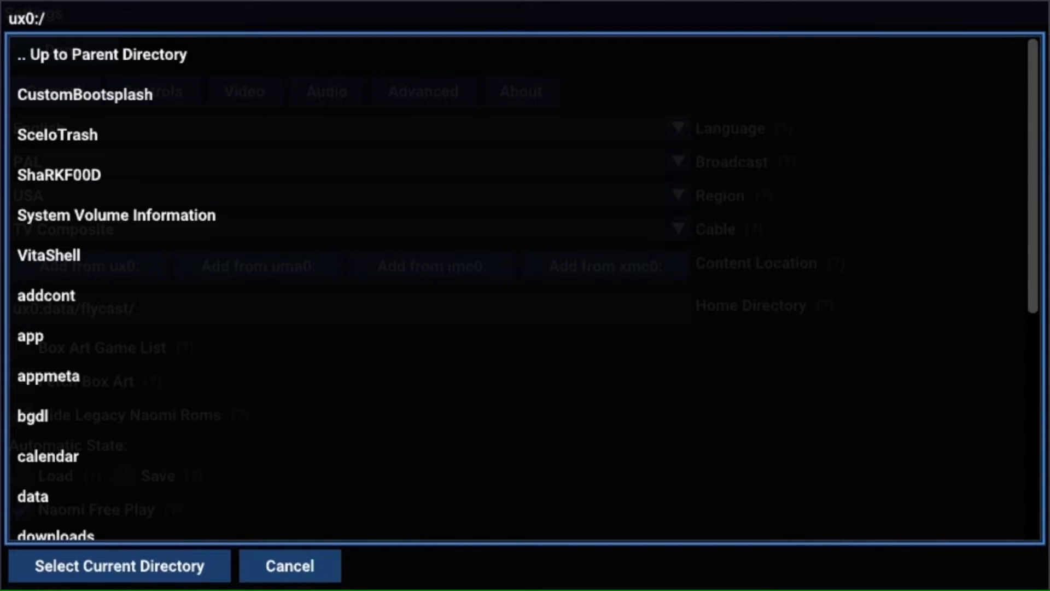
key("Down")
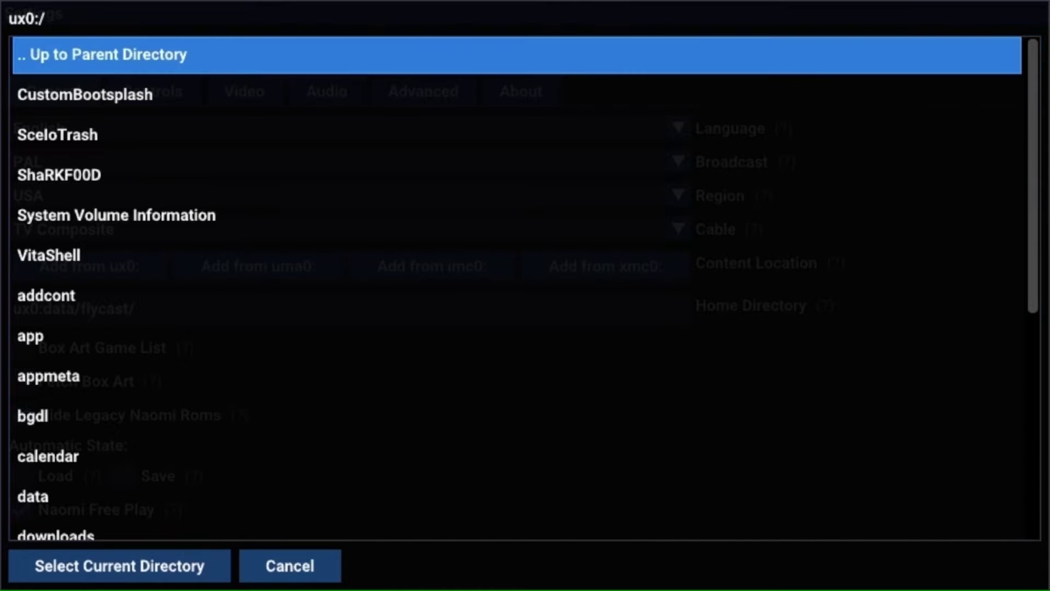
key("Down")
key("Down")
key("Down")
key("Down")
key("Down")
key("Down")
key("Down")
key("Down")
key("Down")
key("Down")
key("Down")
key("Down")
key("Down")
key("Down")
key("Down")
key("Down")
key("Down")
key("Down")
key("Down")
key("Down")
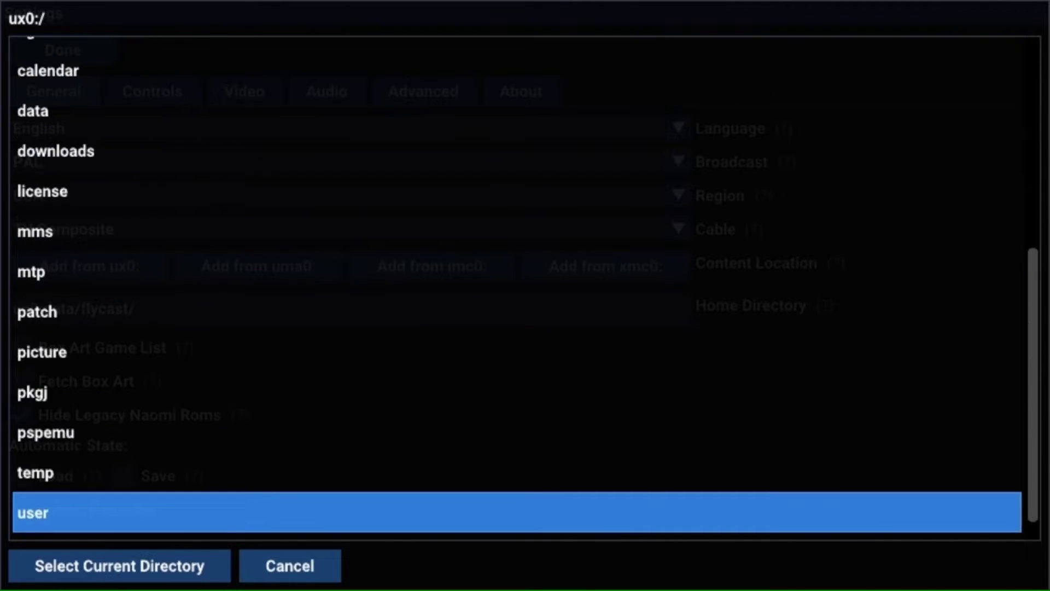
key("Up")
key("Up")
key("Up")
key("Up")
key("Up")
key("Up")
key("Up")
key("Up")
key("Up")
key("Up")
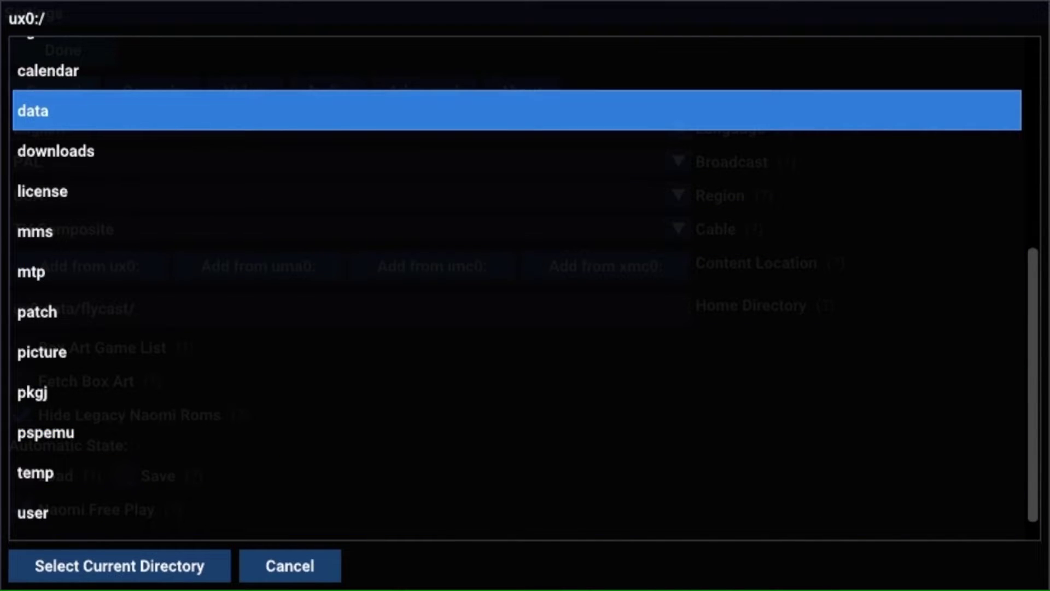
key("Return")
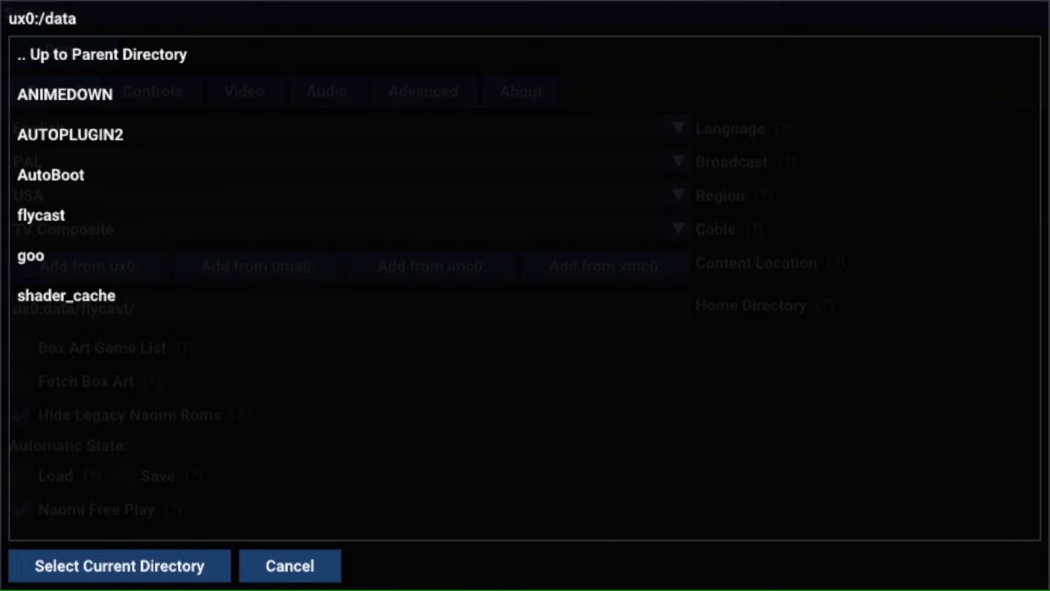
- Open the flycast folder inside ux0:/data
key("Down")
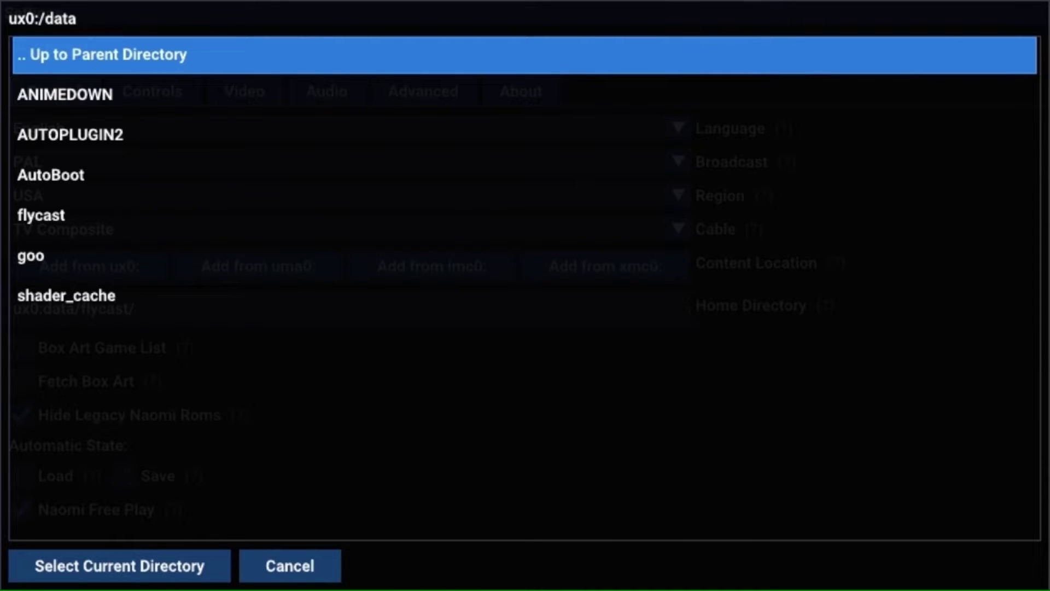
key("Down")
key("Down")
key("Down")
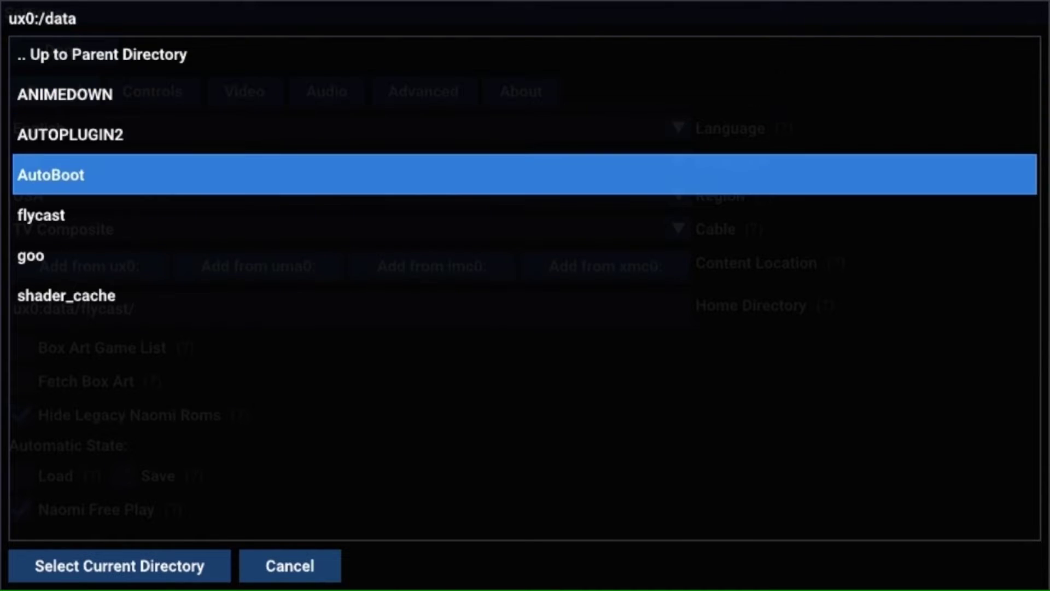
key("Down")
key("Return")
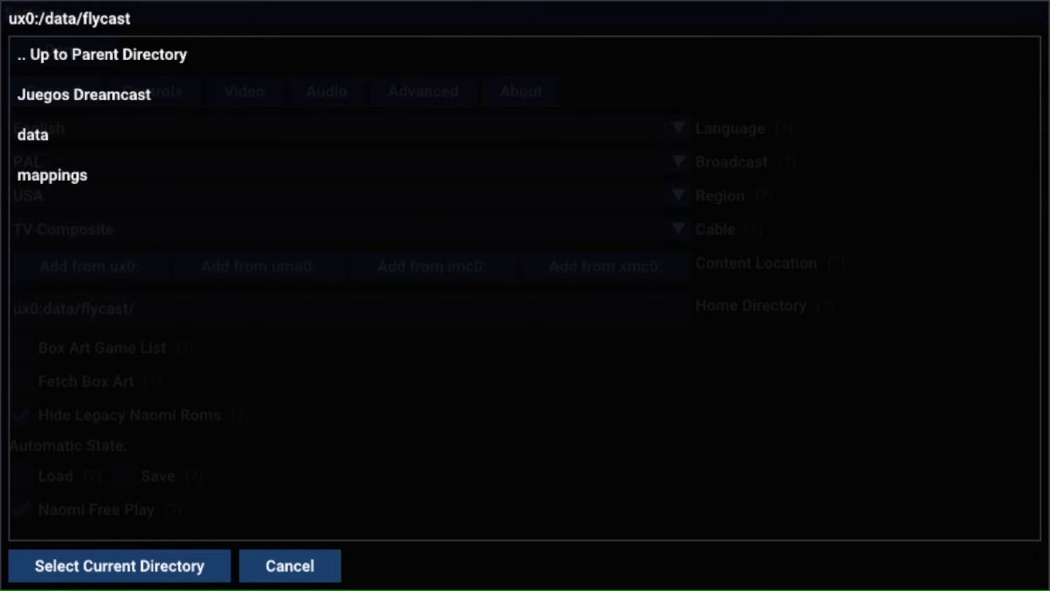
- Open the Juegos Dreamcast folder and select it as the current directory for the content location
key("Down")
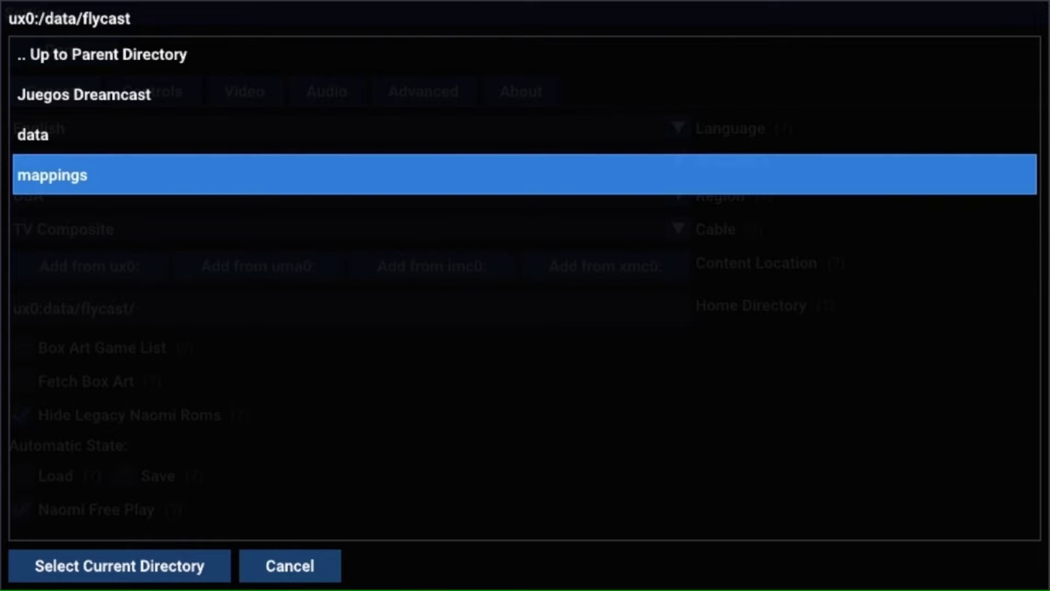
key("Up")
key("Up")
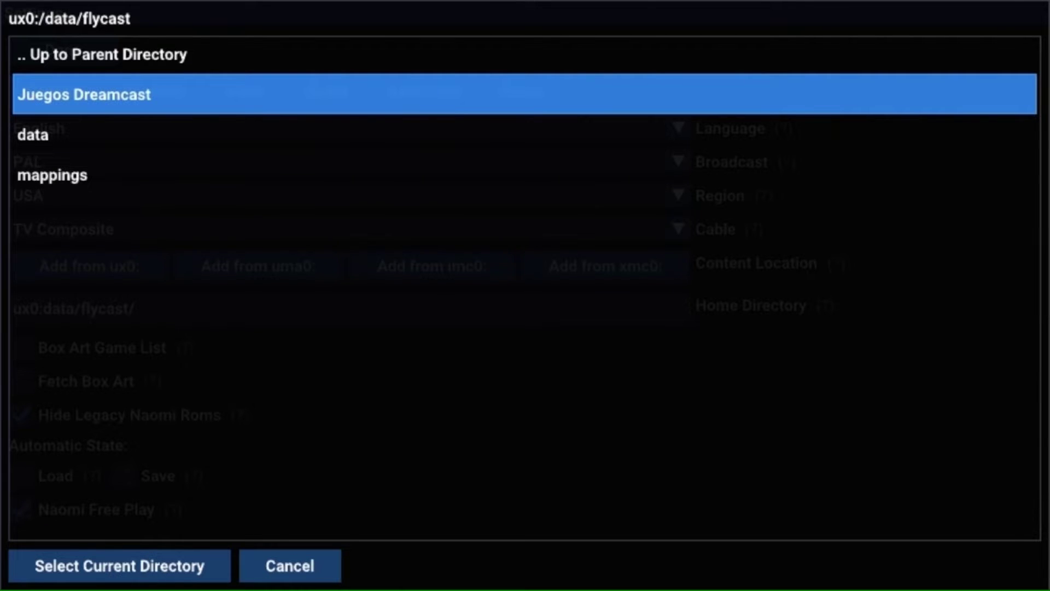
key("Return")
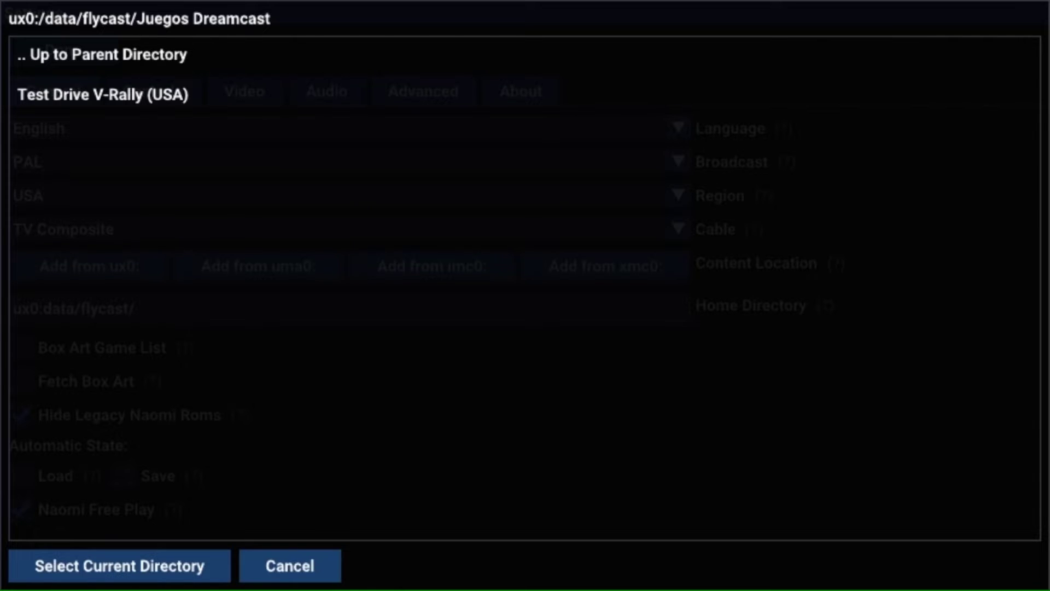
key("Down")
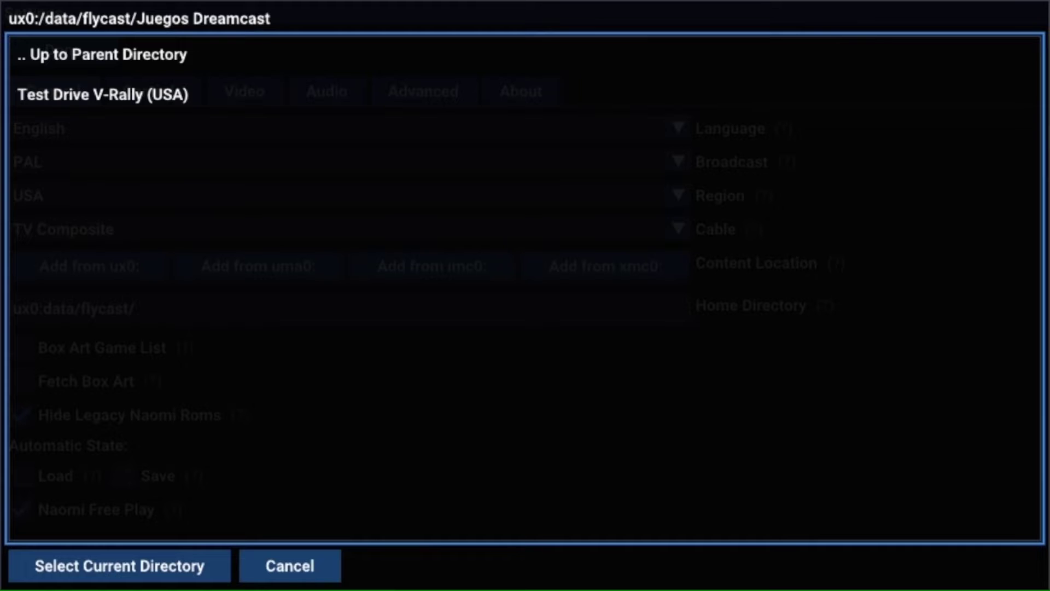
key("Down")
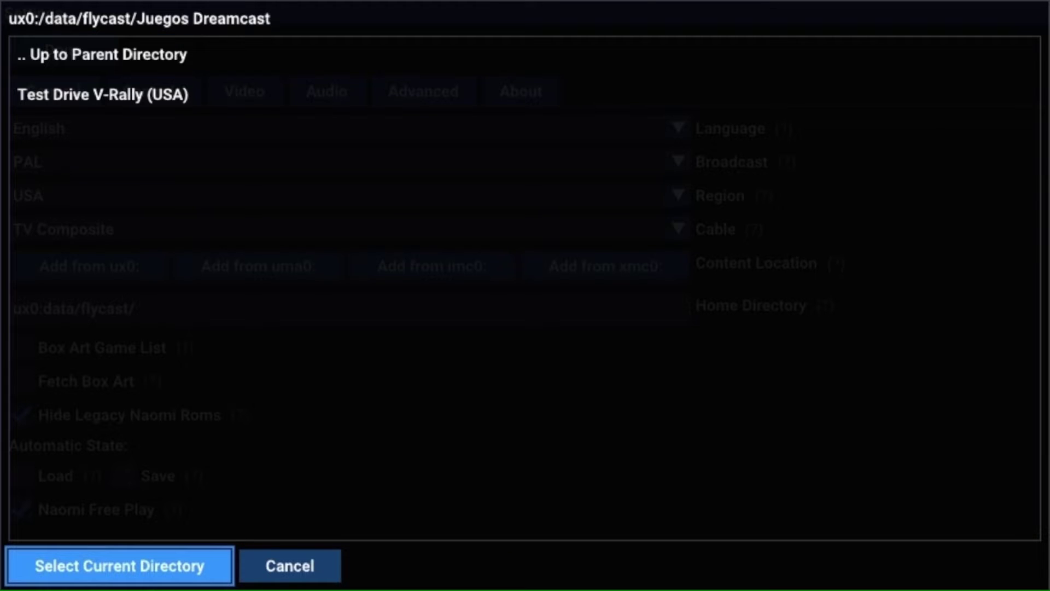
key("Return")
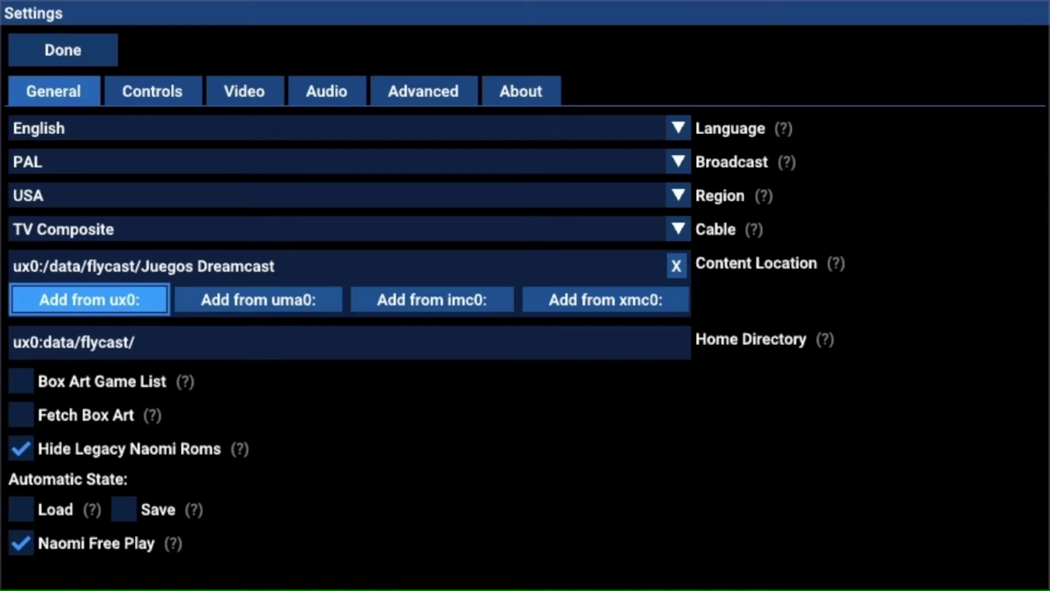
key("Escape")
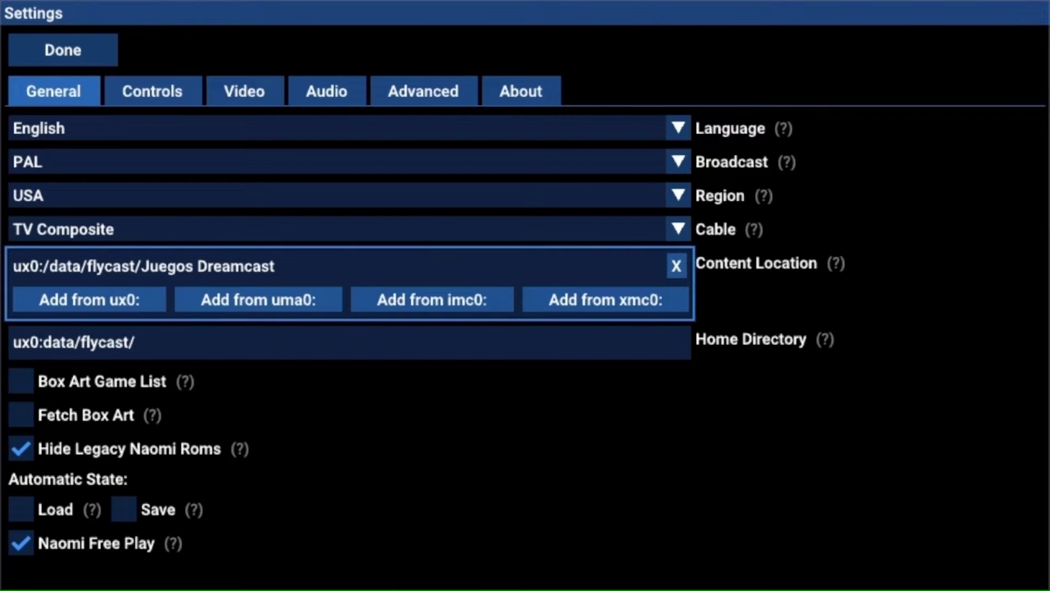
- Set the Language option to Spanish
key("Down")
key("Up")
key("Up")
key("Up")
key("Up")
key("Up")
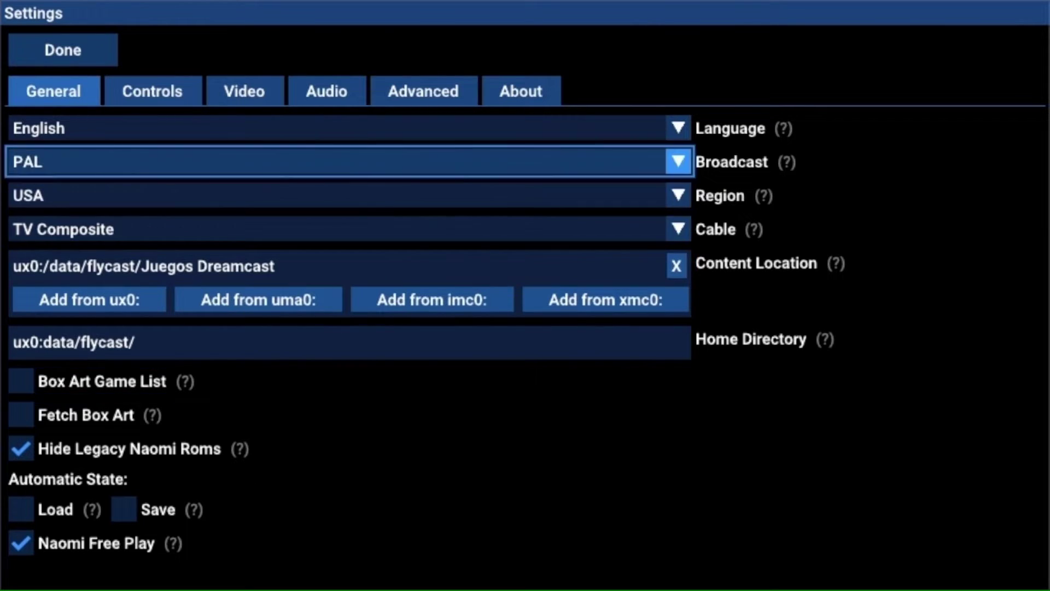
key("Return")
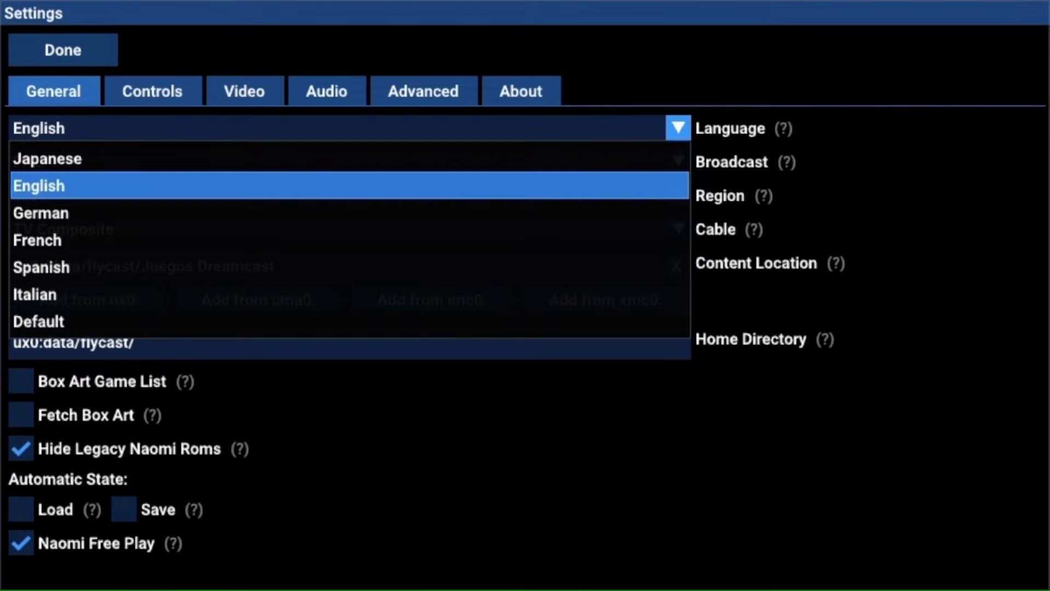
key("Down")
key("Down")
key("Down")
key("Return")
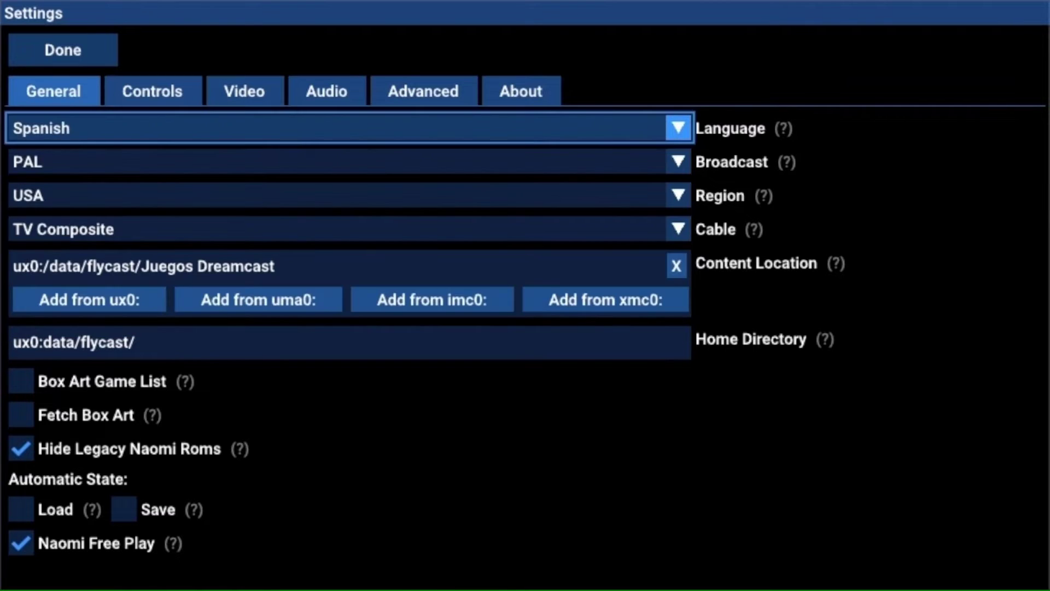
- Set the console Region to Europe
key("Down")
key("Down")
key("Return")
key("Down")
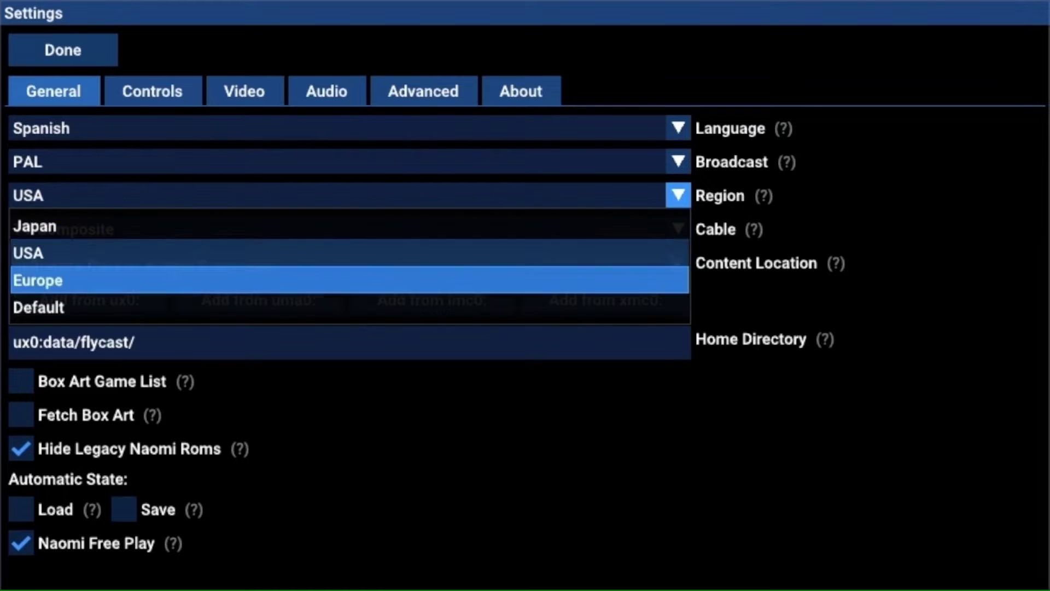
key("Return")
- Set the Cable type to RGB Component
key("Down")
key("Return")
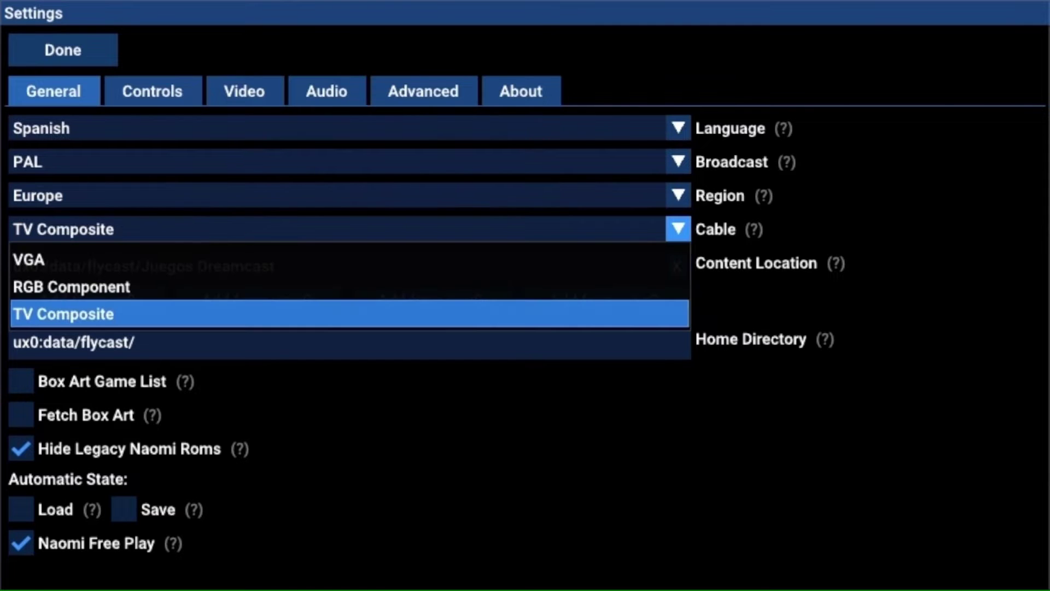
key("Up")
key("Return")
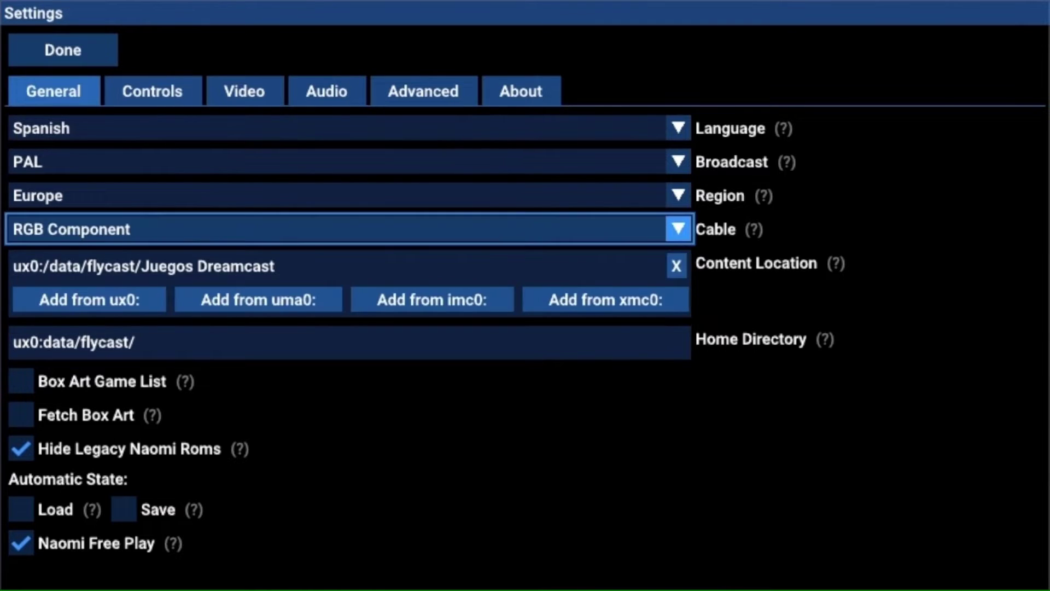
key("Down")
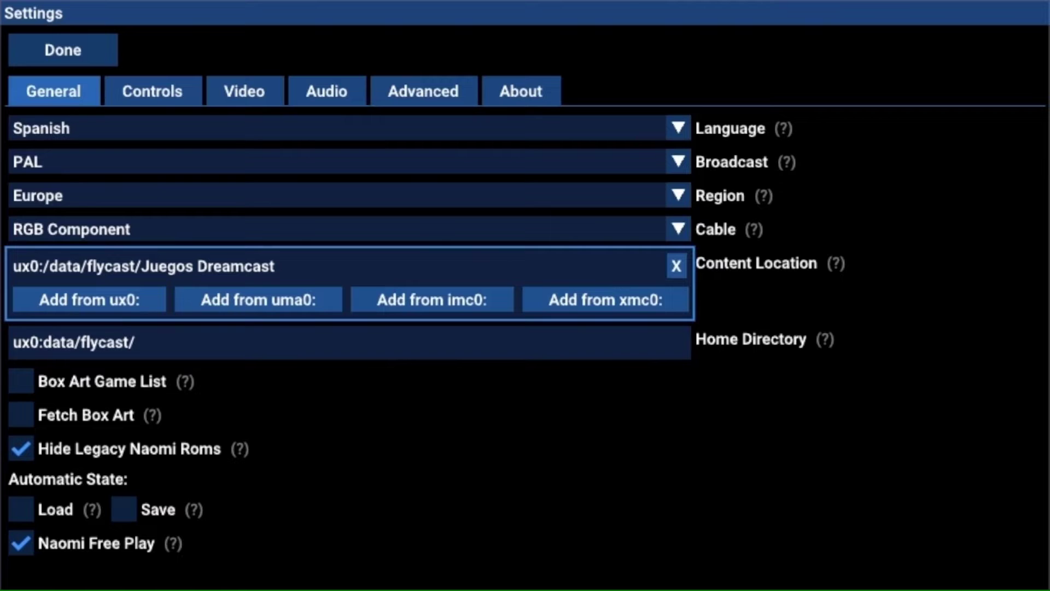
left_click(89, 299)
left_click(258, 299)
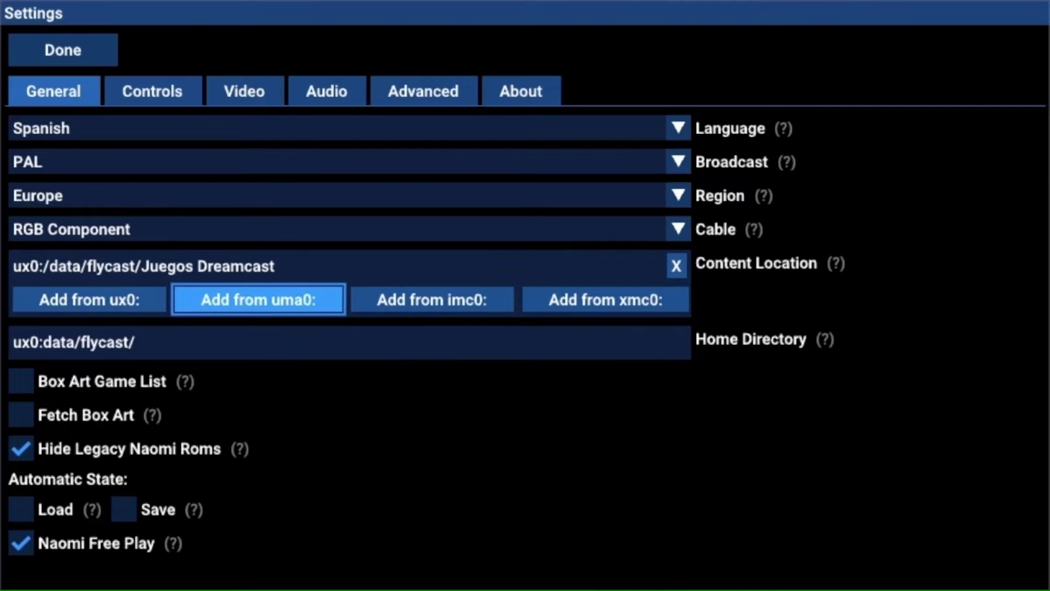
- Remove the ux0:/data/flycast/Juegos Dreamcast path from the content location
left_click(432, 299)
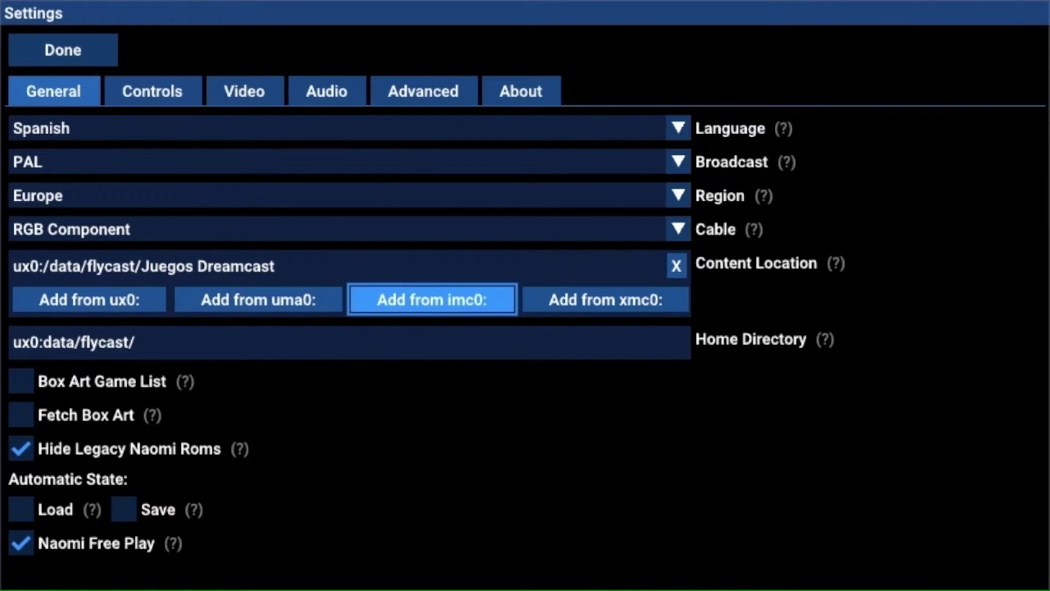
left_click(606, 299)
left_click(676, 266)
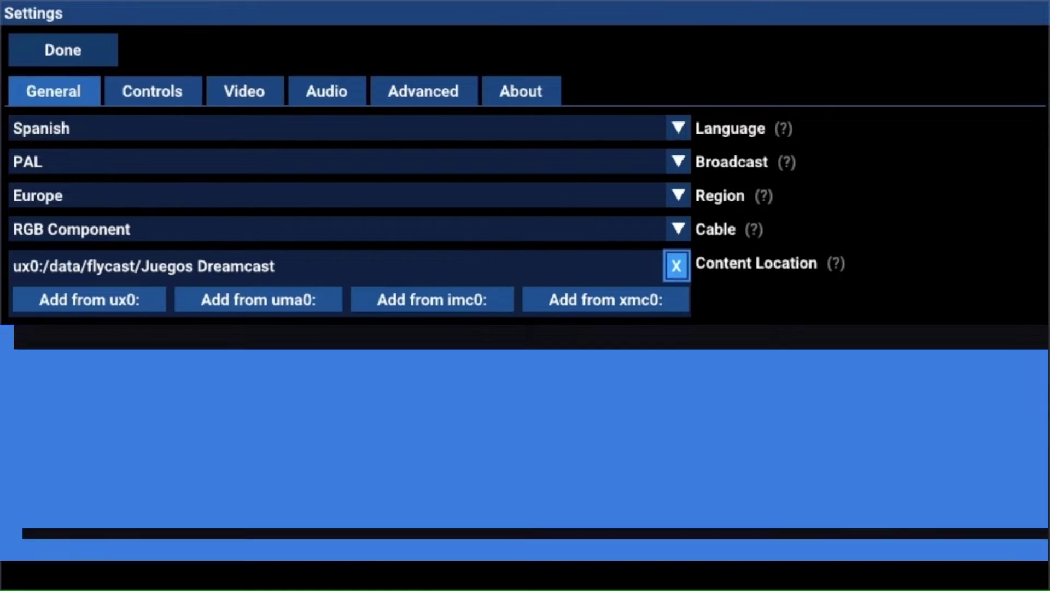
left_click(676, 266)
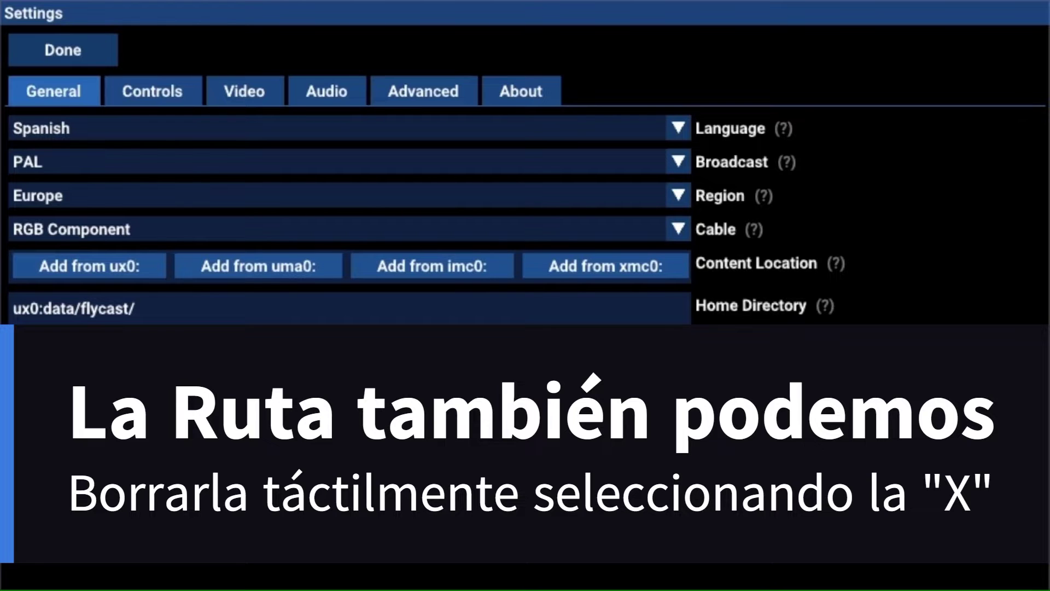
- Start adding a content location from ux0: and open its data folder
left_click(346, 265)
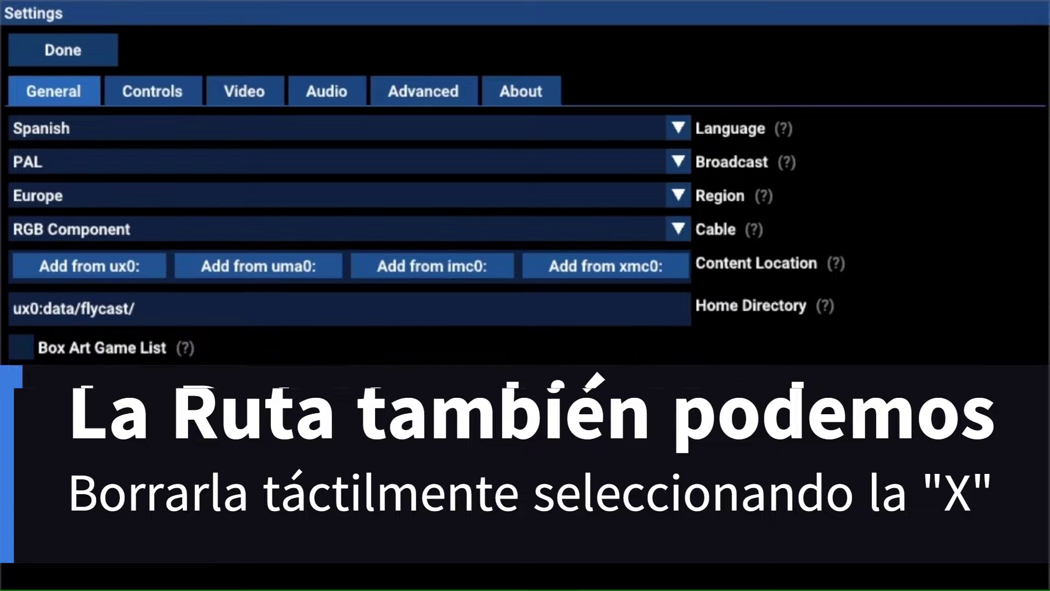
left_click(605, 266)
left_click(432, 266)
left_click(258, 265)
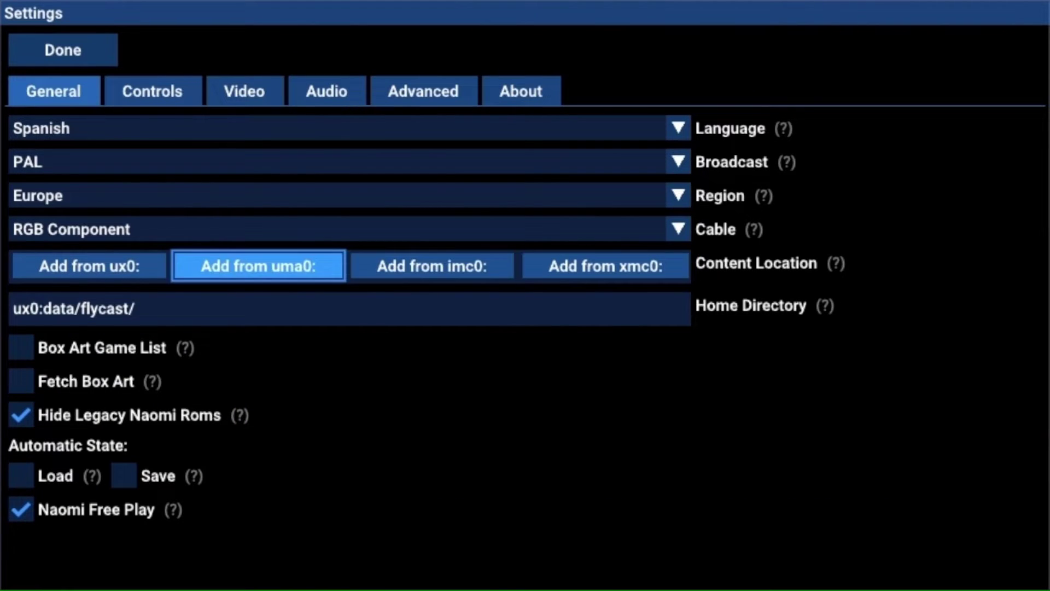
left_click(605, 265)
left_click(258, 265)
left_click(89, 266)
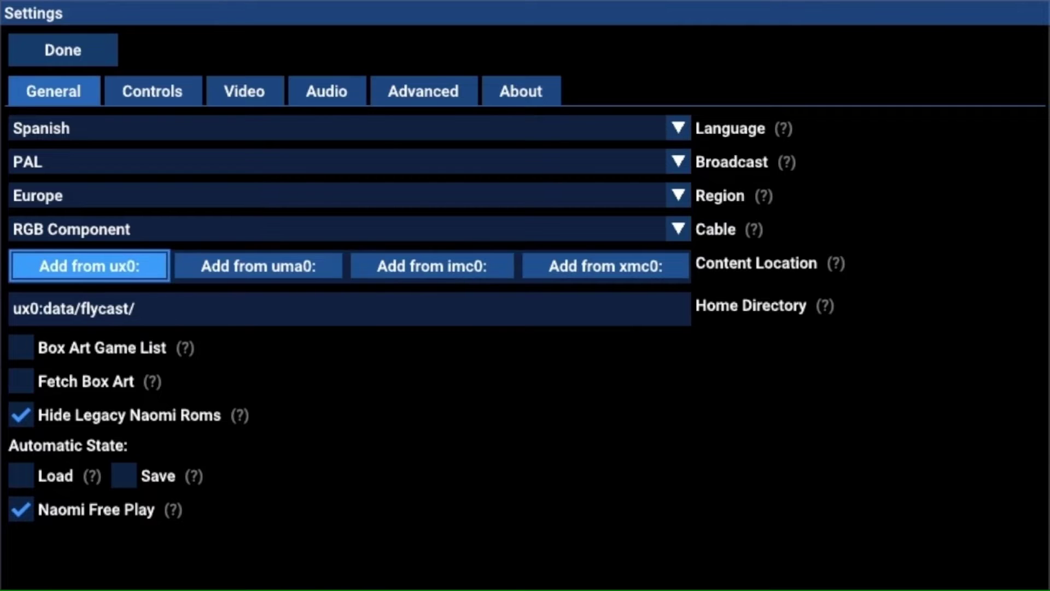
key("Return")
key("Down")
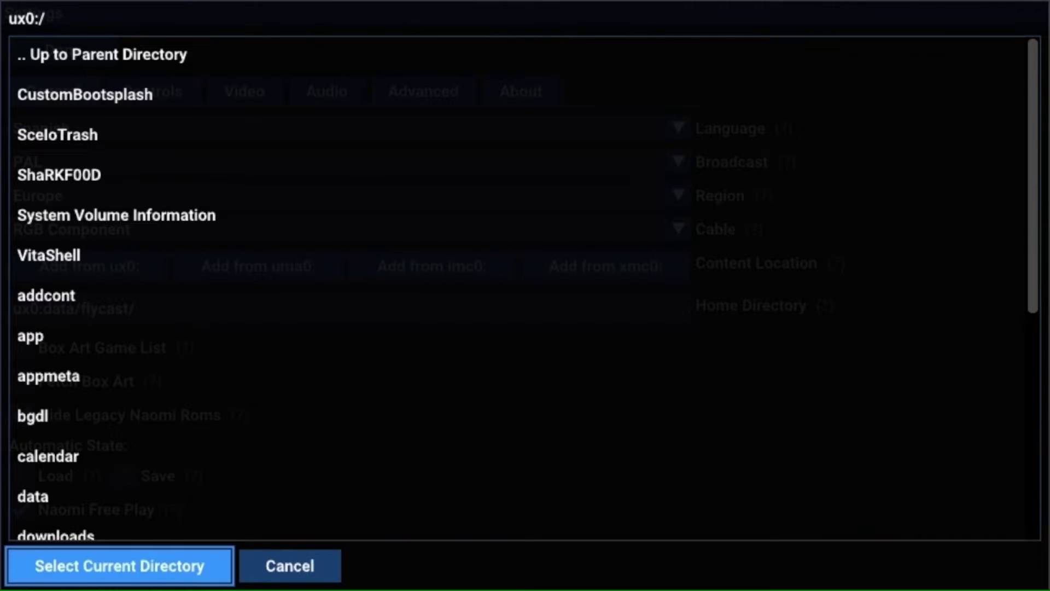
key("Up")
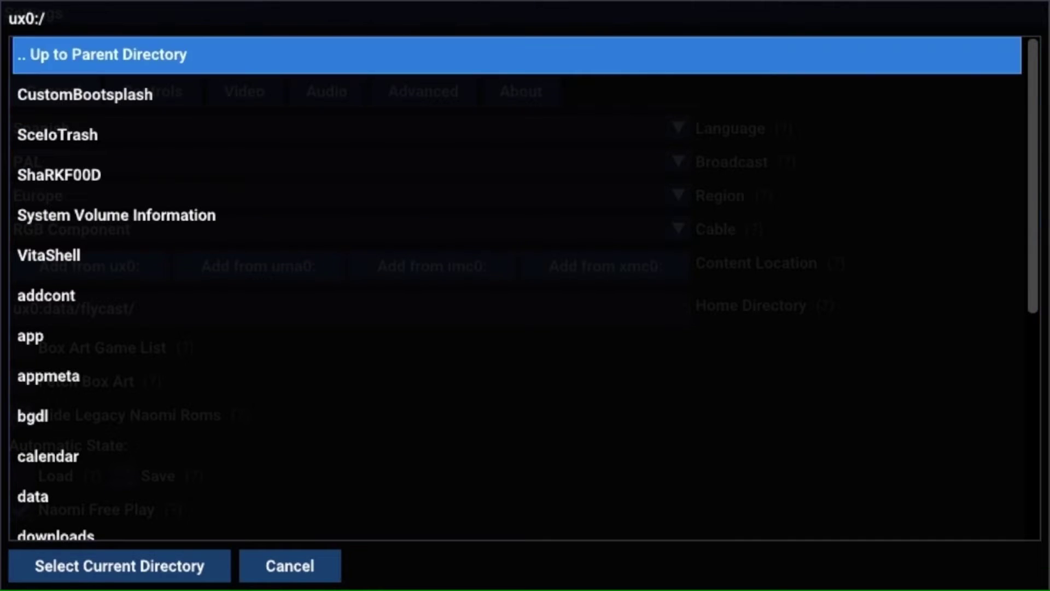
key("Down")
key("Down")
key("Down")
key("Down")
key("Down")
key("Down")
key("Down")
key("Down")
key("Down")
key("Down")
key("Down")
key("Return")
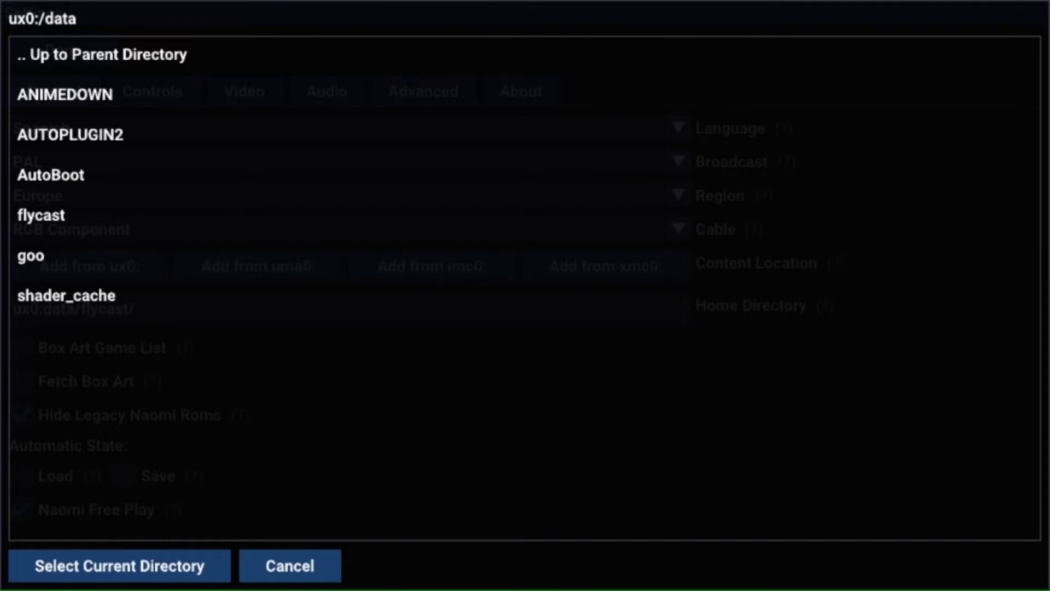
- Open flycast/Juegos Dreamcast and select it as the current directory for the content location
key("Up")
key("Up")
key("Up")
key("Up")
key("Down")
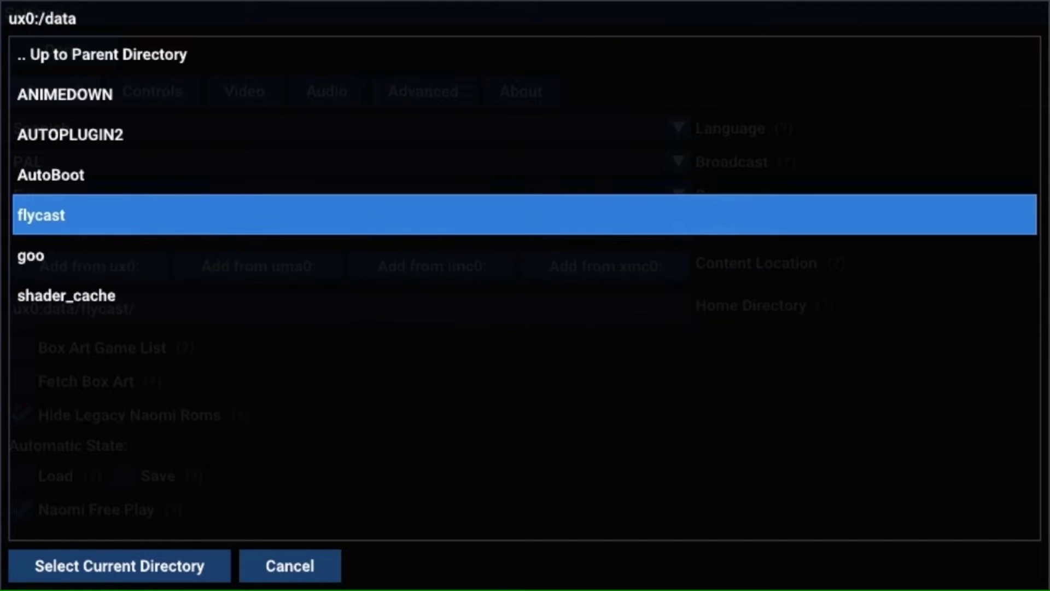
key("Return")
key("Up")
key("Up")
key("Up")
key("Return")
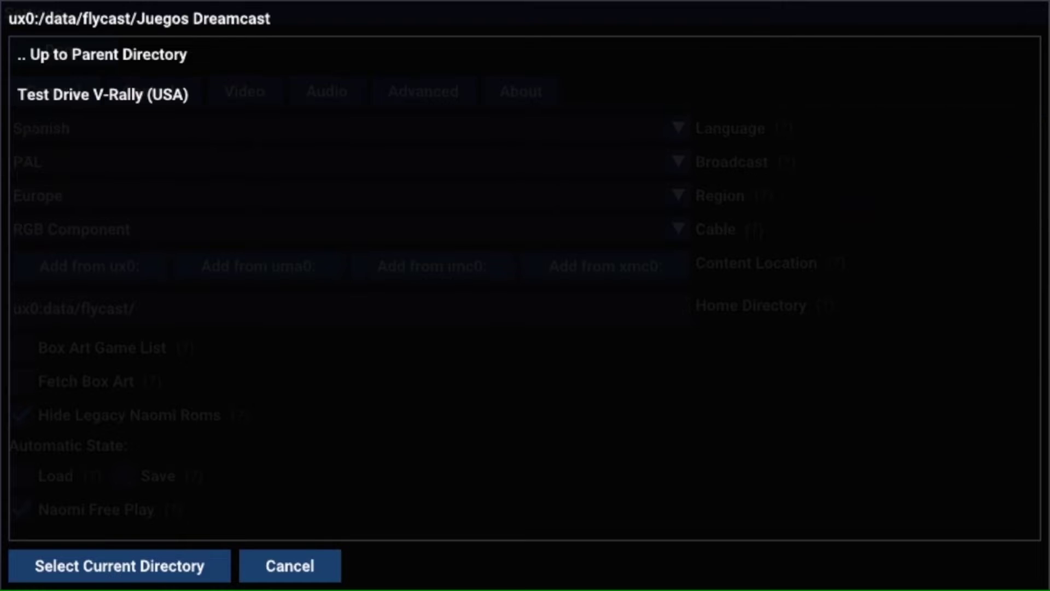
key("Down")
key("Down")
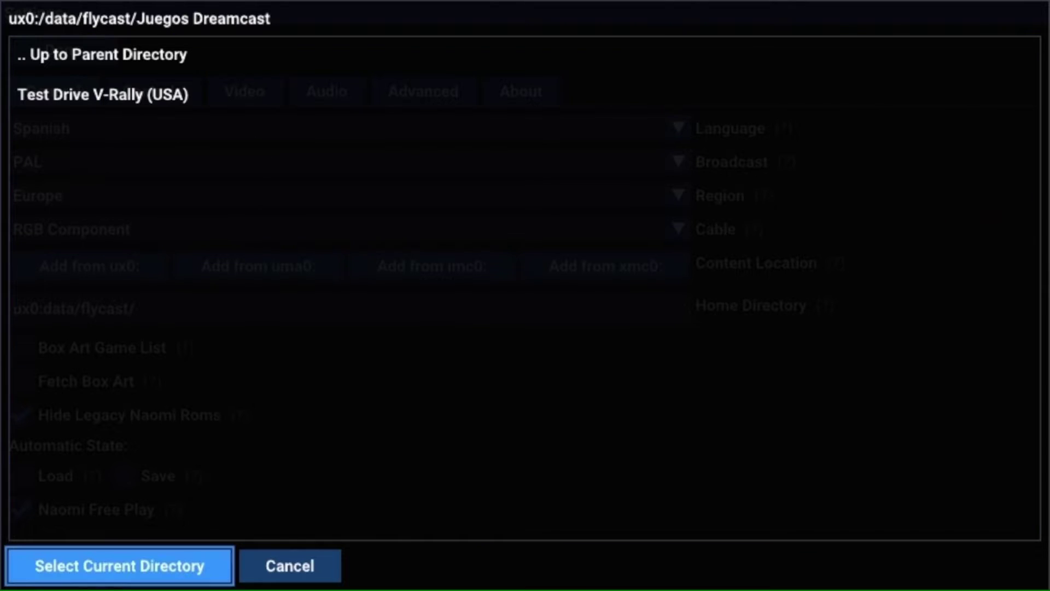
key("Return")
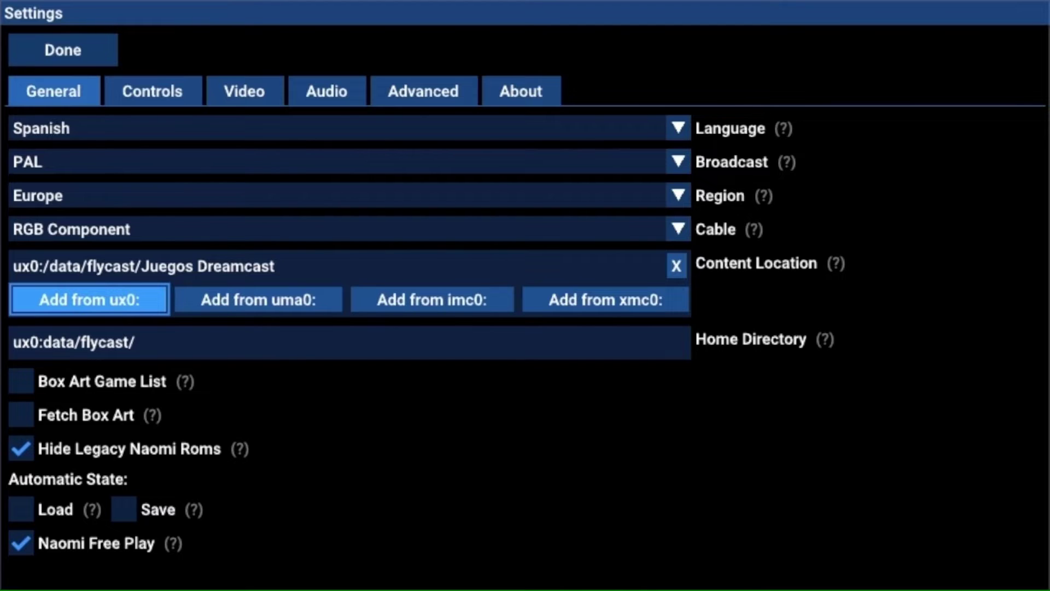
- Enable the Box Art Game List option and turn it off again
key("Escape")
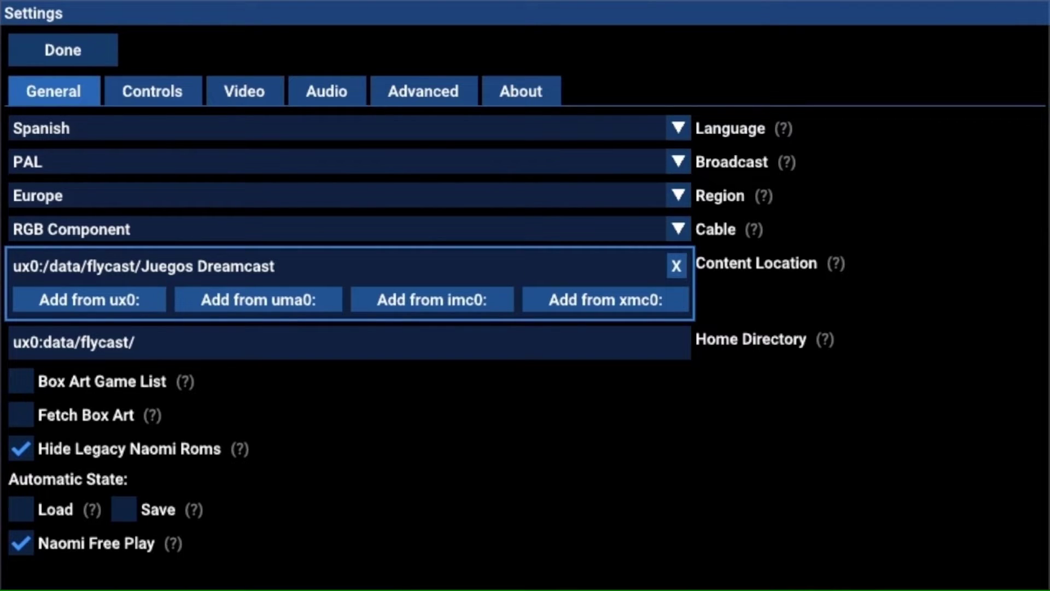
key("Down")
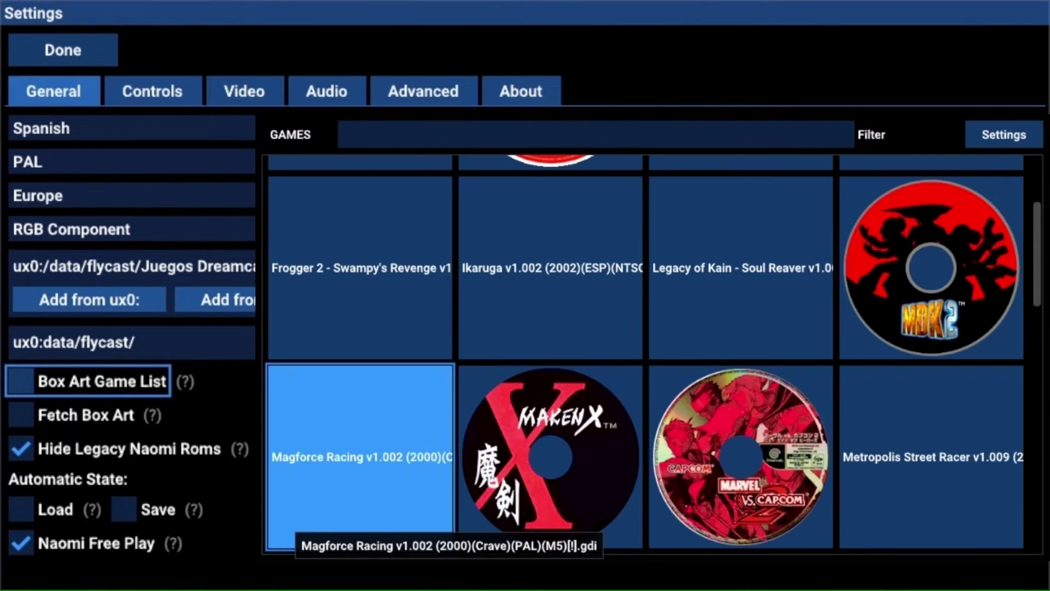
key("space")
key("Down")
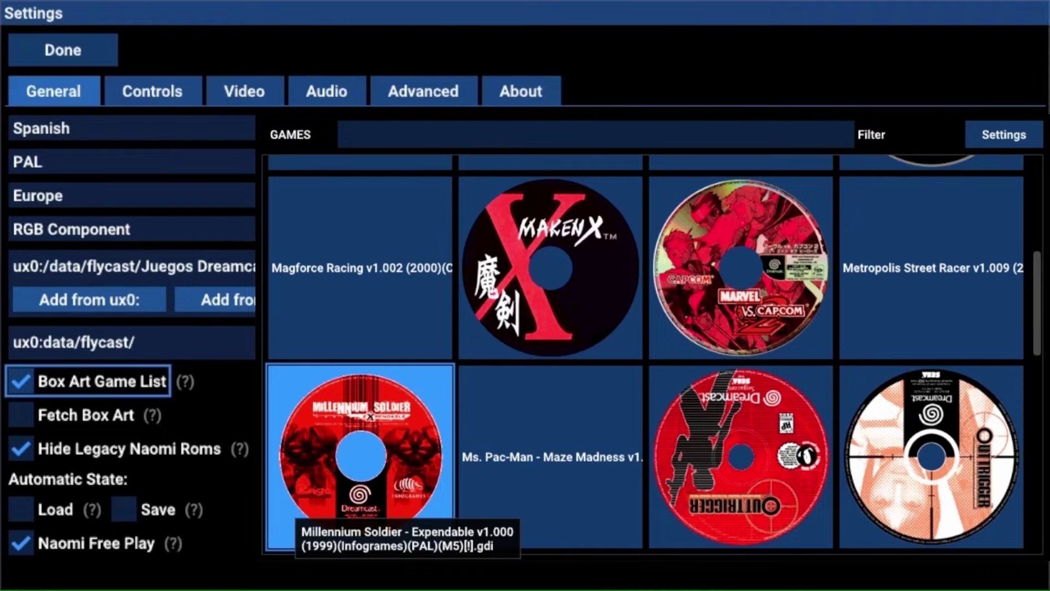
key("Down")
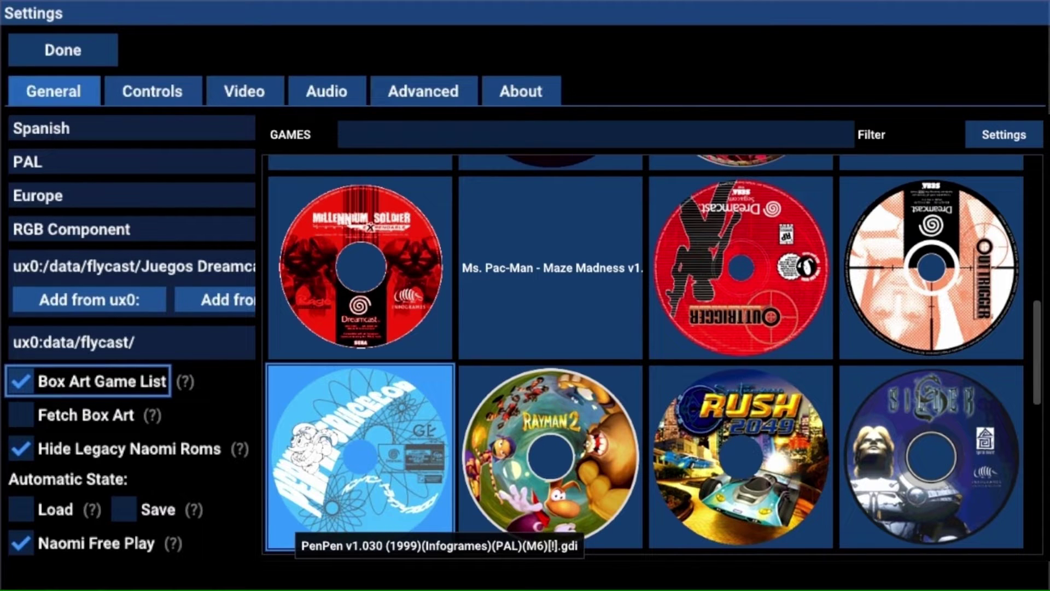
key("Down")
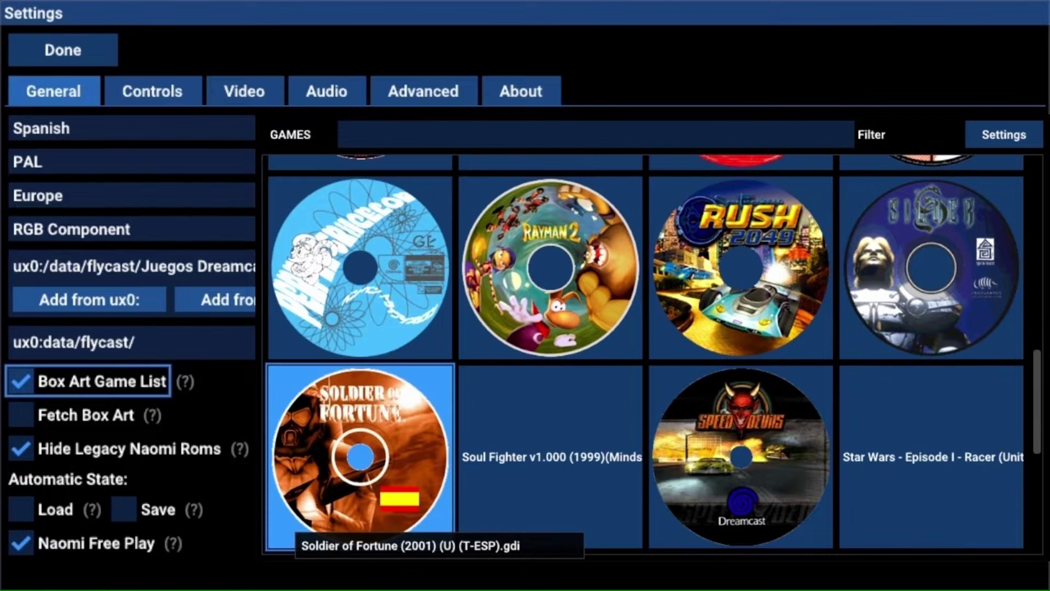
key("Down")
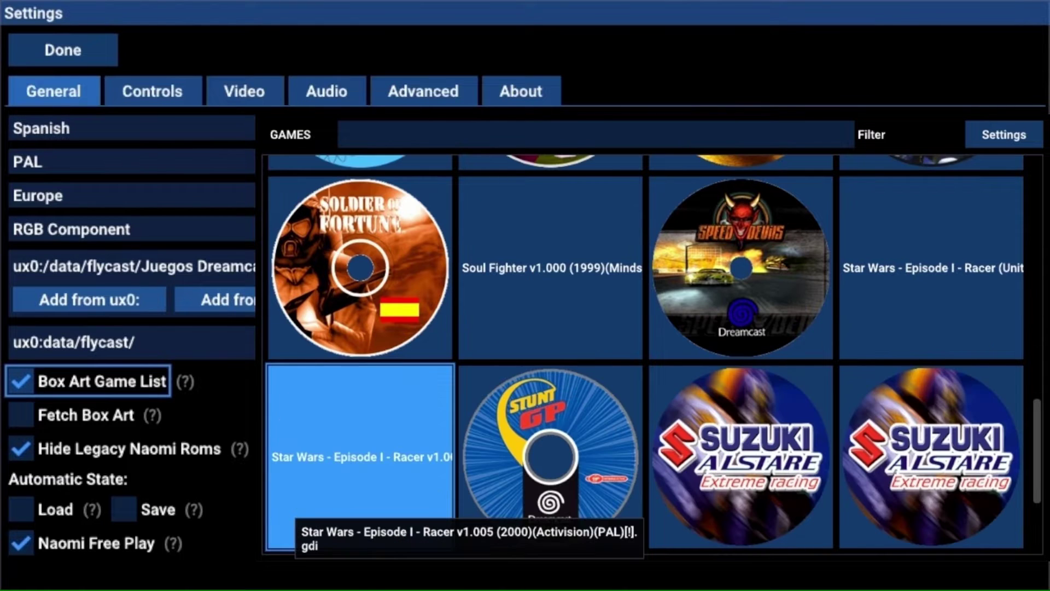
key("space")
- Enable the Automatic State Save and Load options and turn both off again
key("Down")
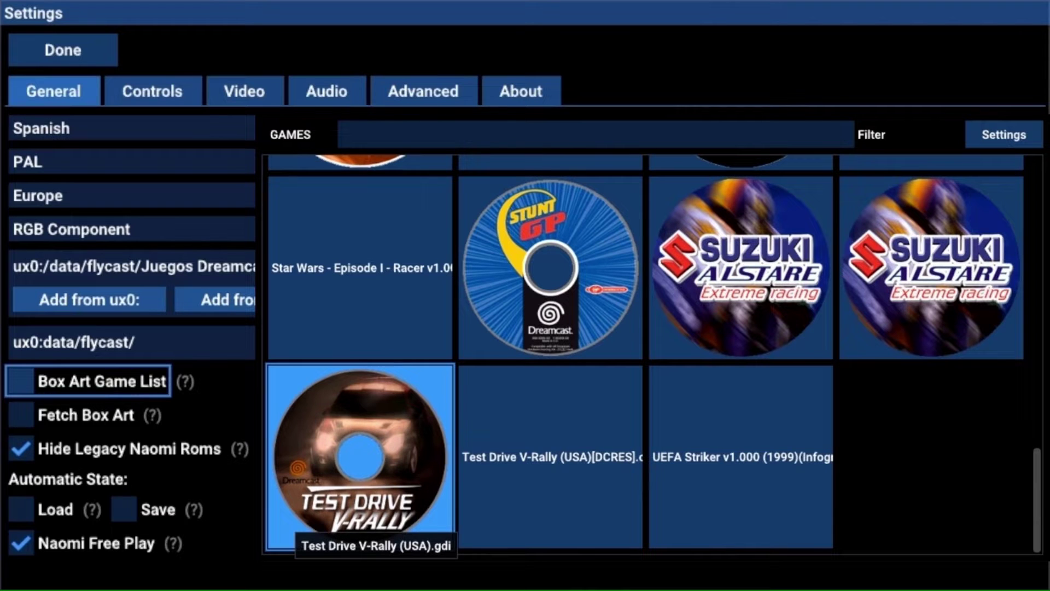
key("Down")
key("Down")
key("Down")
key("Down")
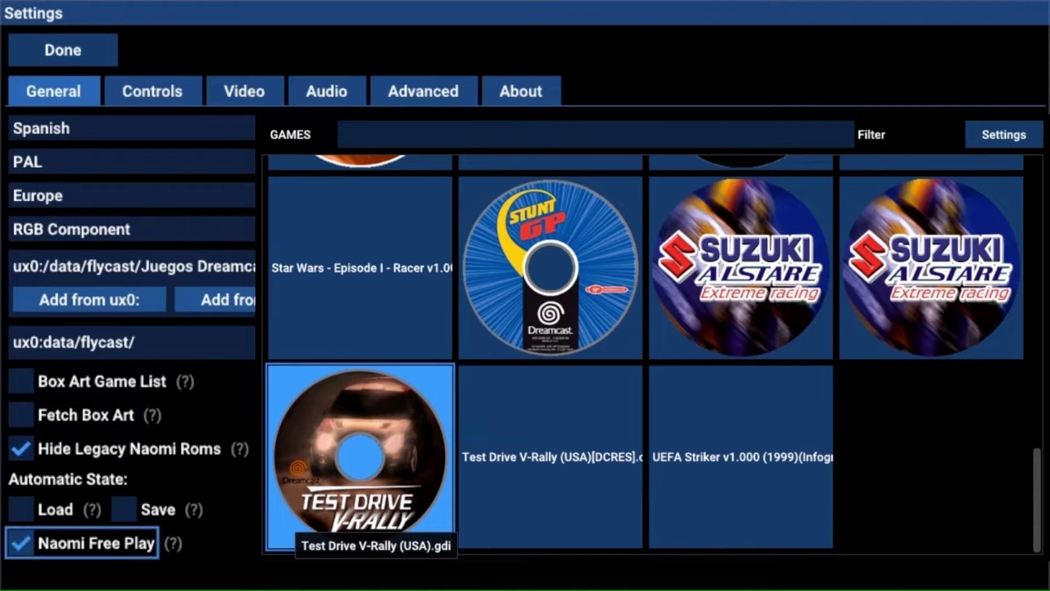
key("Up")
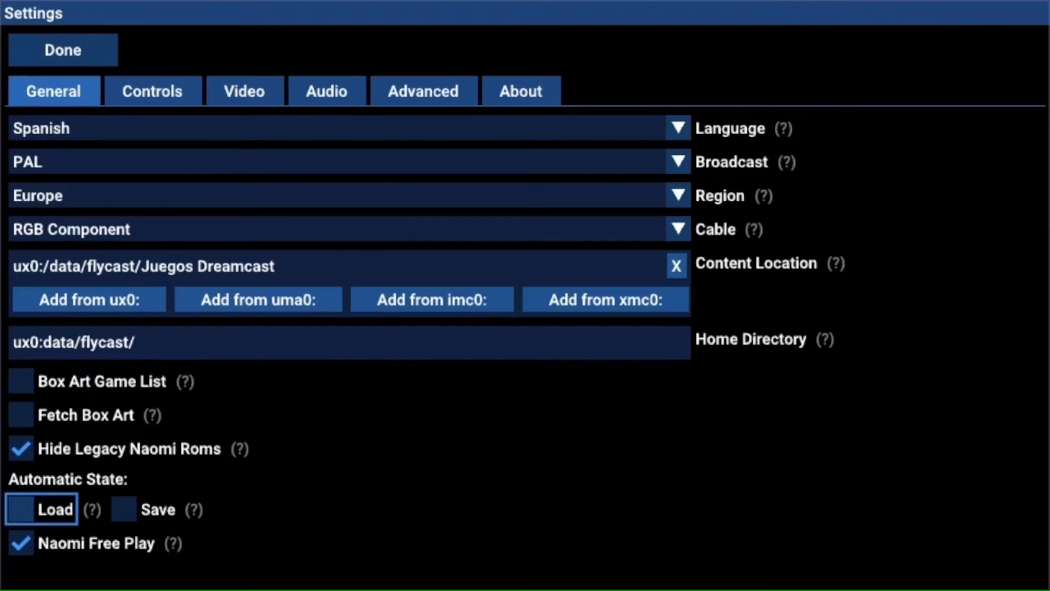
key("Right")
key("Left")
key("Right")
key("Left")
key("Right")
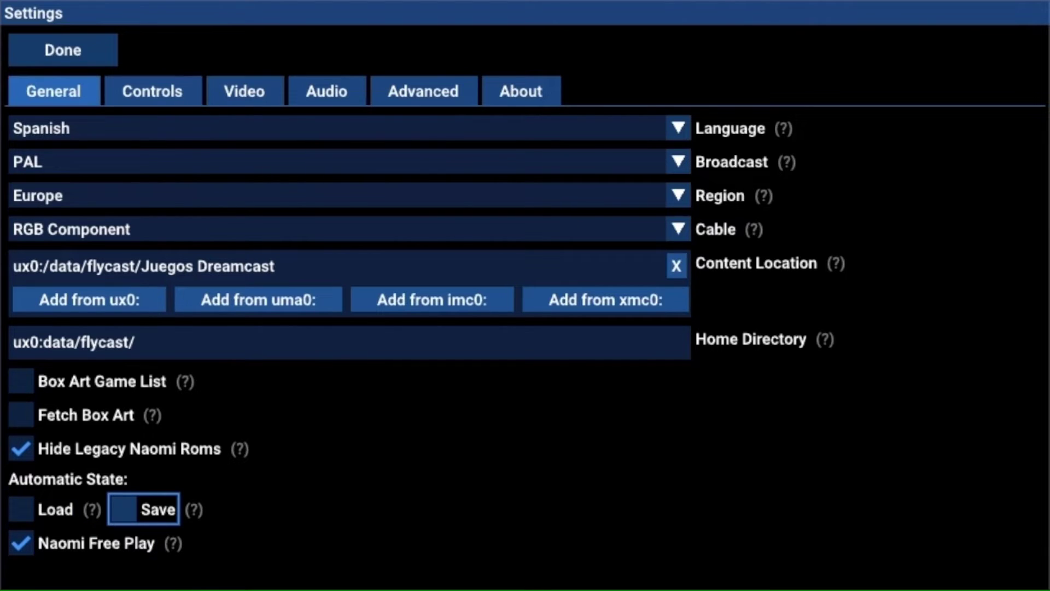
key("Return")
key("Left")
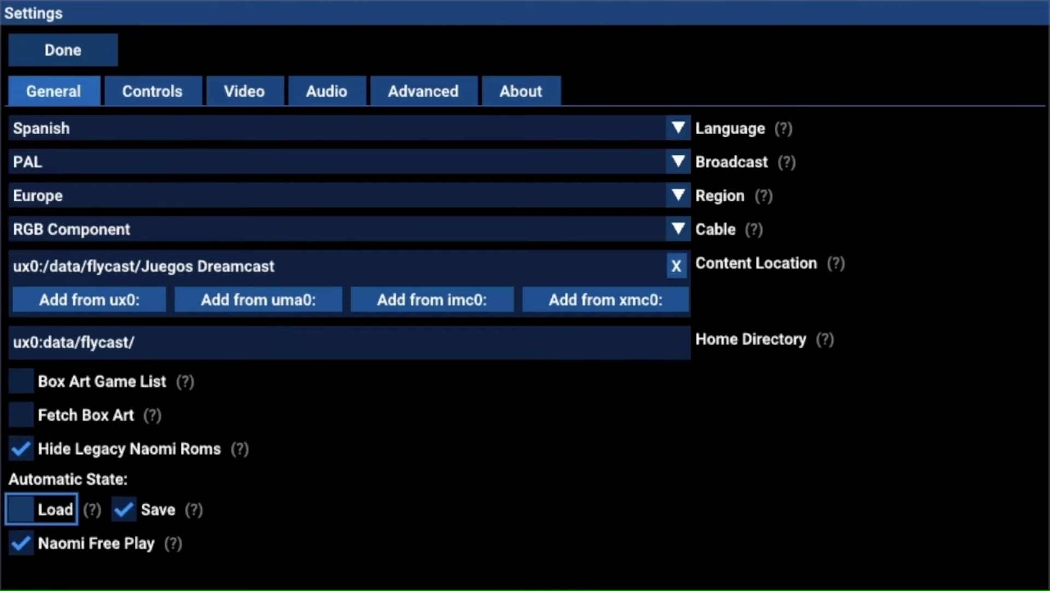
key("Return")
key("Return")
key("Right")
key("Return")
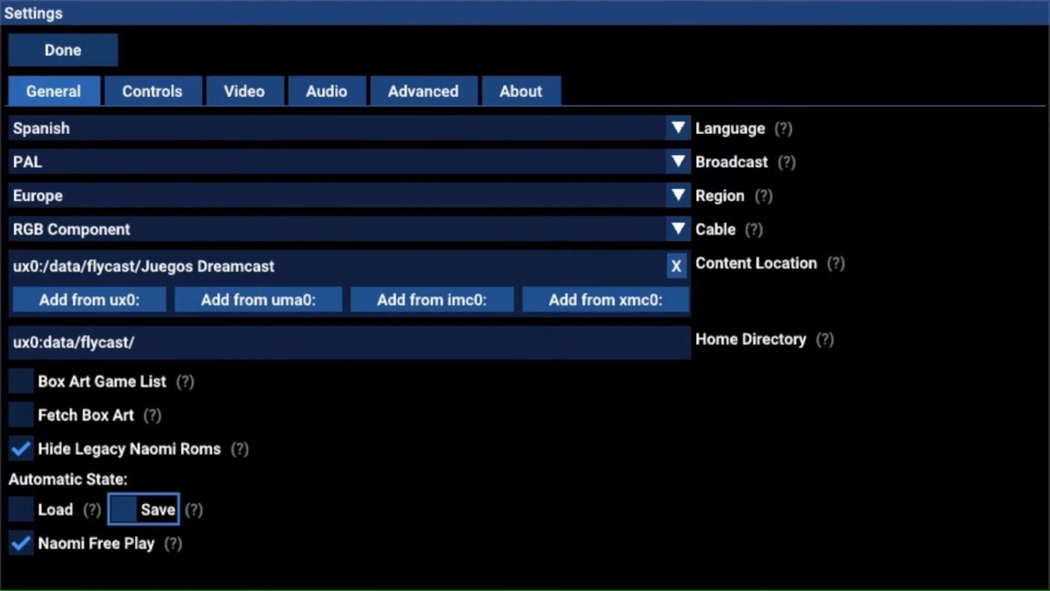
- Go to the Controls settings
key("Escape")
key("Up")
key("Up")
key("Up")
key("Up")
key("Up")
key("Up")
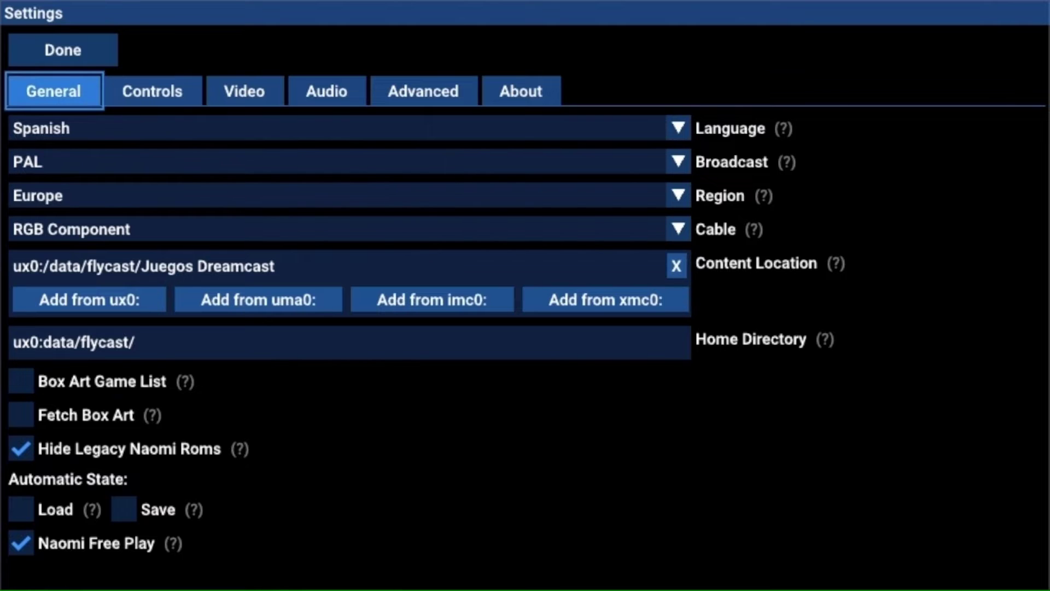
key("Right")
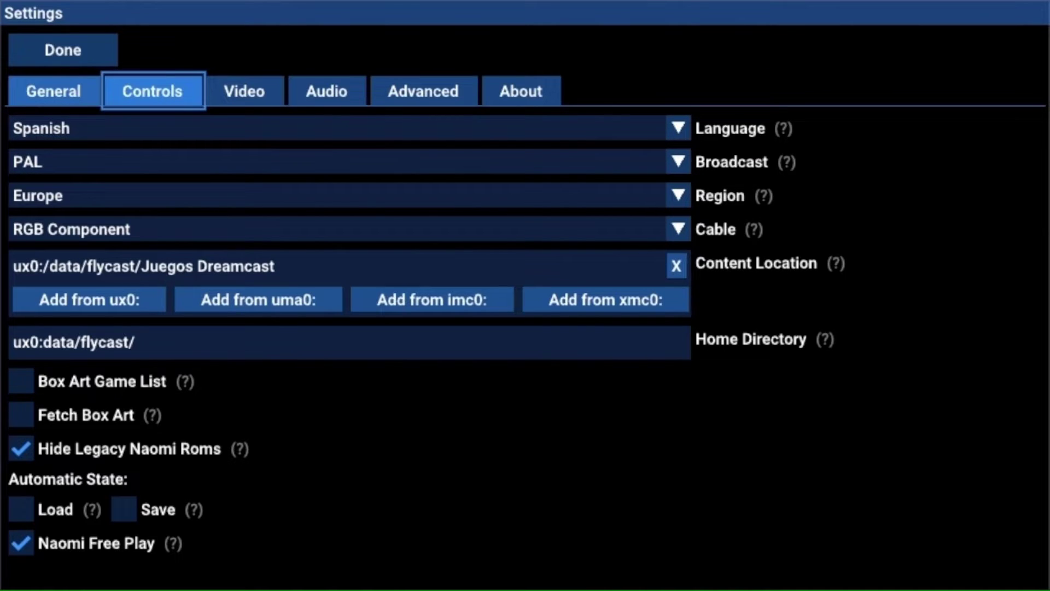
key("Return")
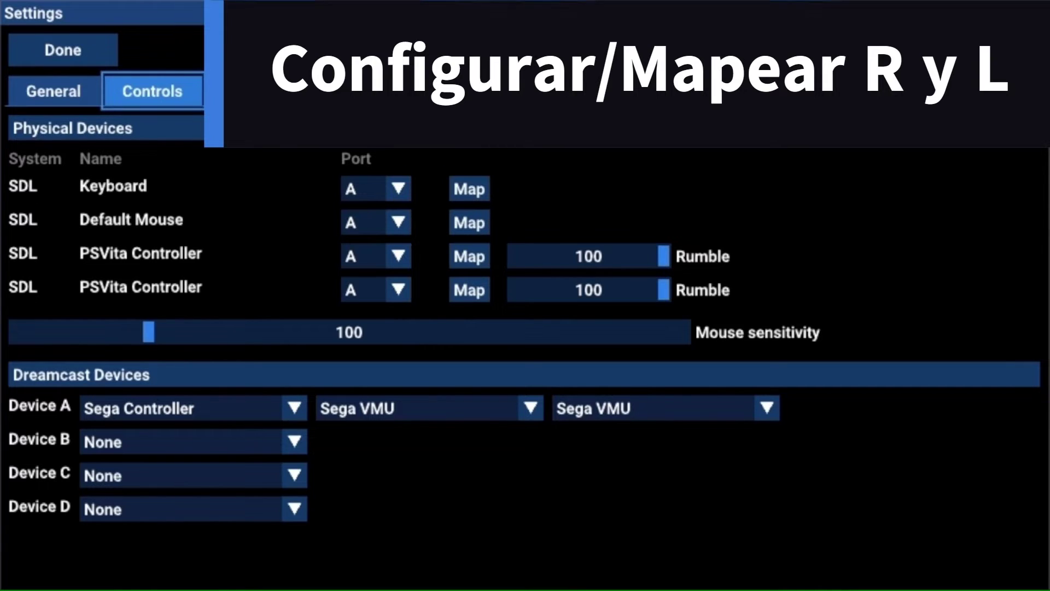
- Open the controller mapping of the second PSVita Controller entry
key("Down")
key("Down")
key("Right")
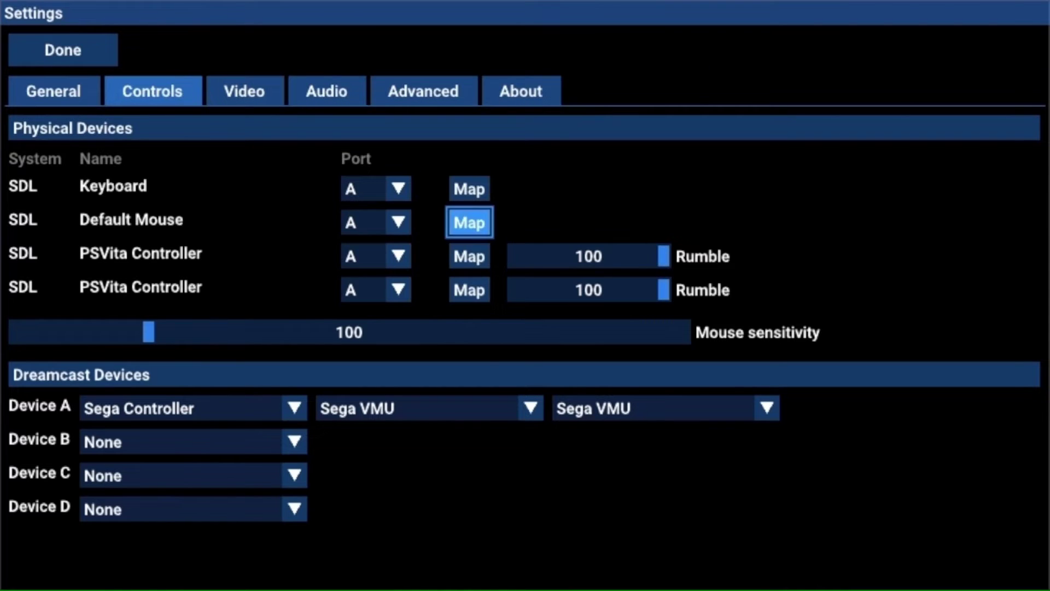
key("Down")
key("Down")
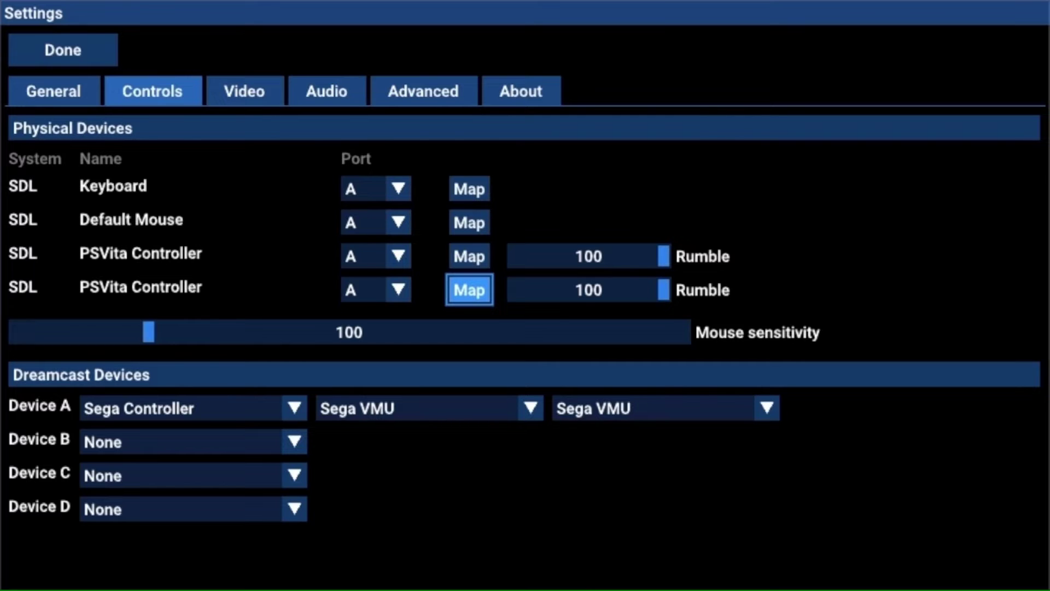
key("Left")
key("Right")
key("Left")
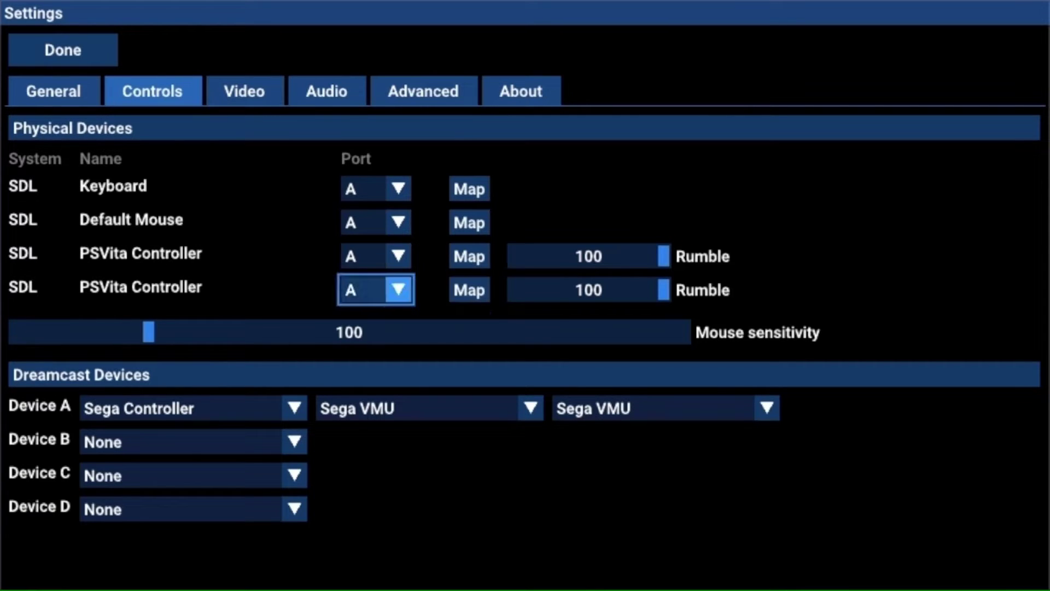
key("Right")
key("Left")
key("Right")
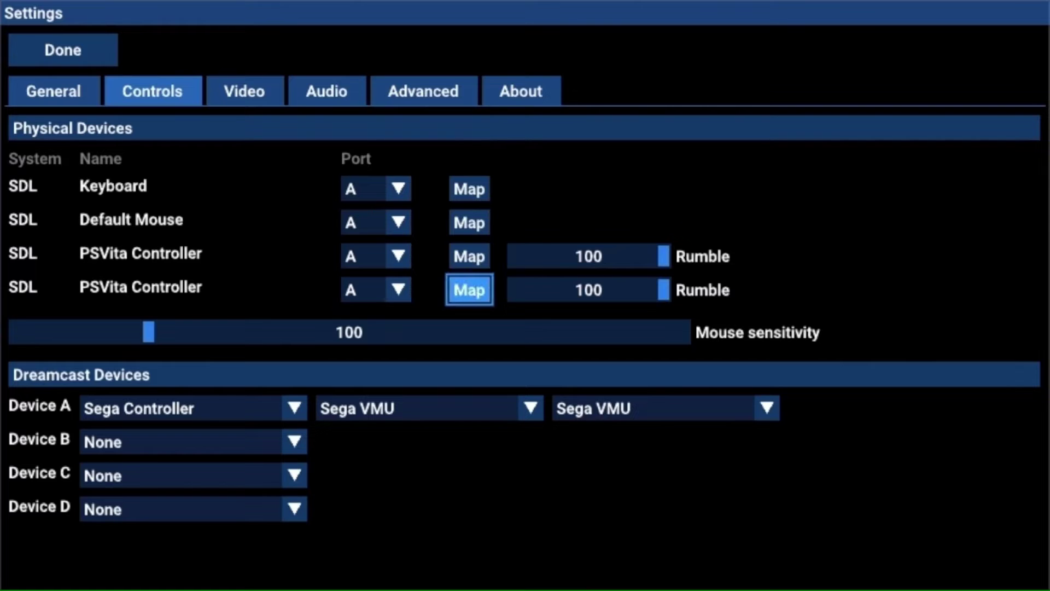
key("Return")
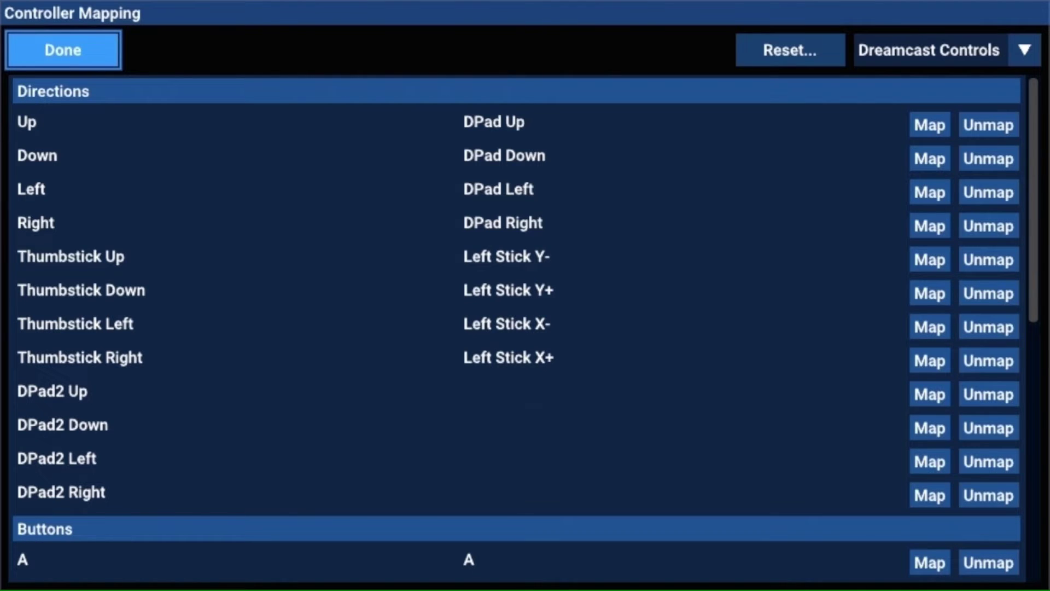
- Reset the controller's Dreamcast mappings to default and confirm the reset
key("Right")
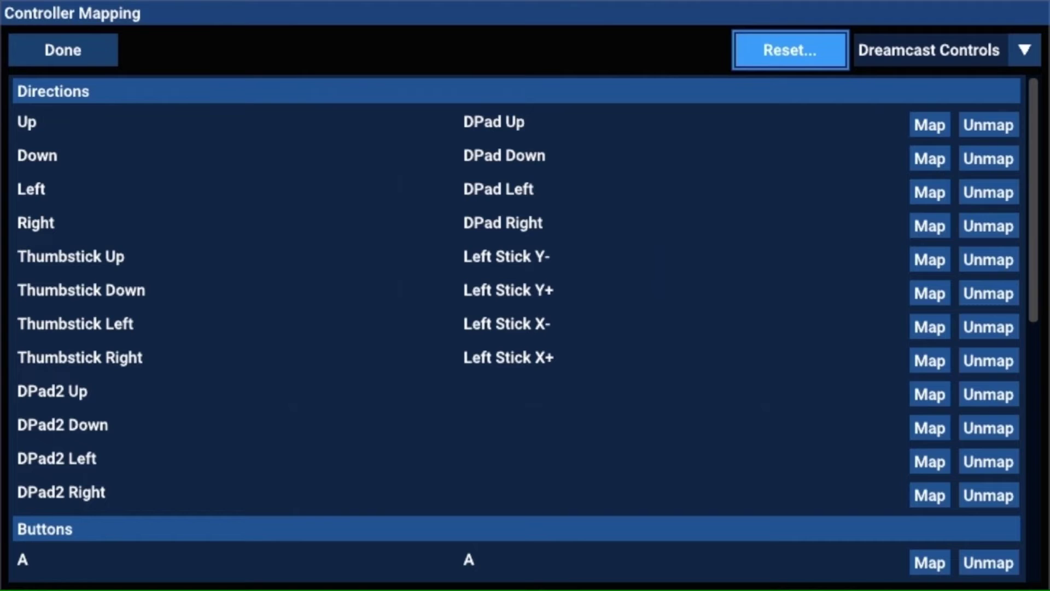
key("Return")
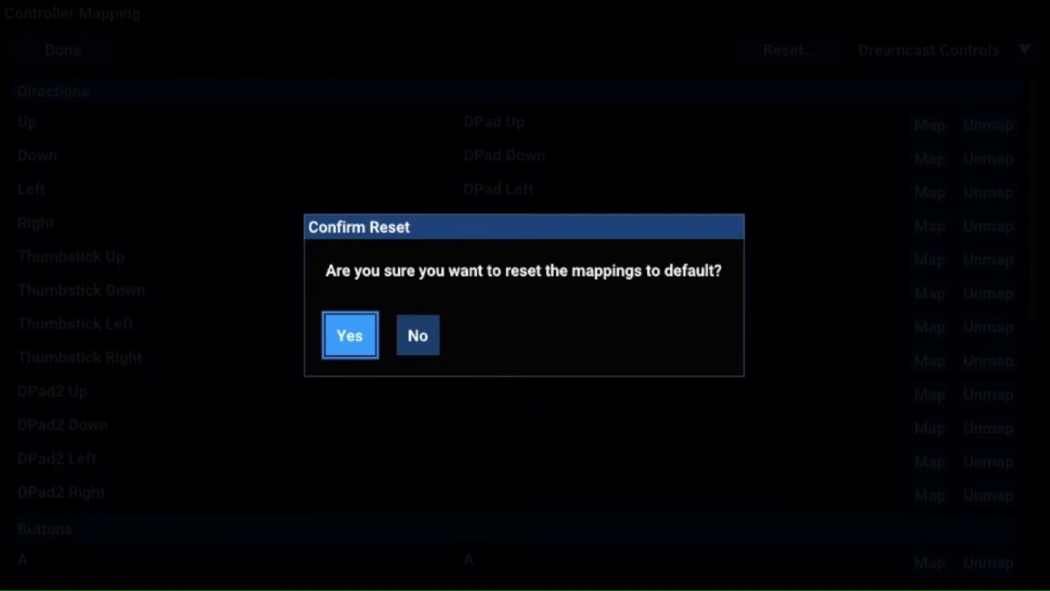
key("Return")
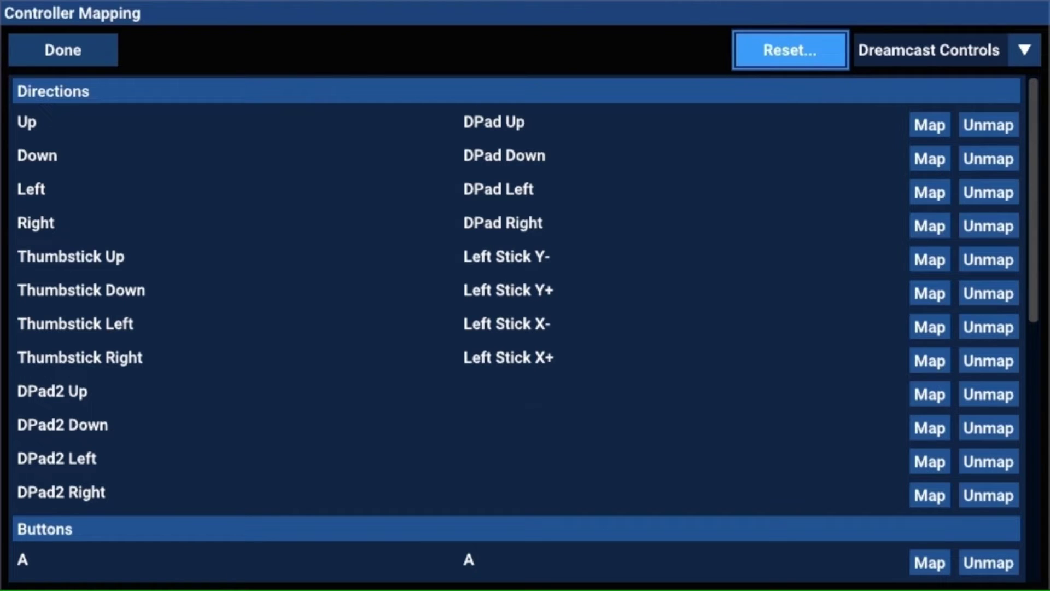
key("Left")
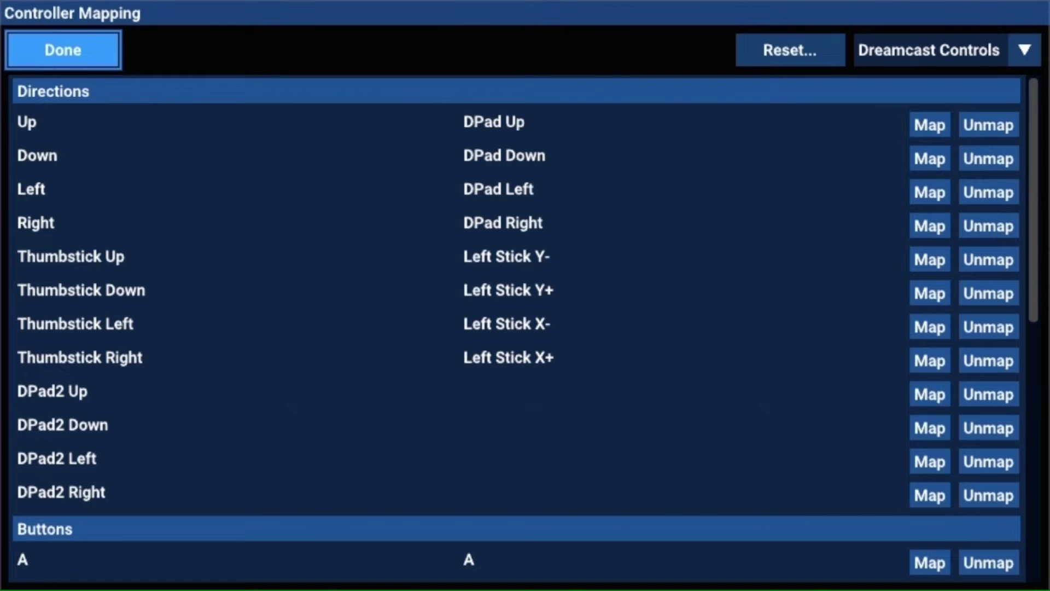
- Examine the controller's direction, button and trigger mappings, especially the Z, Left Trigger and Right Trigger entries
key("Down")
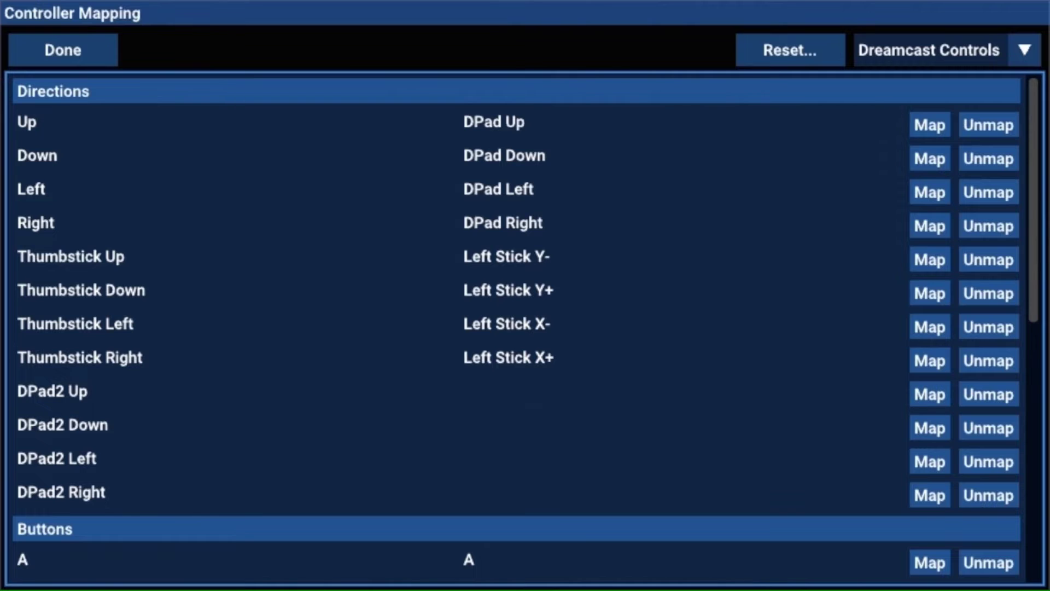
key("Down")
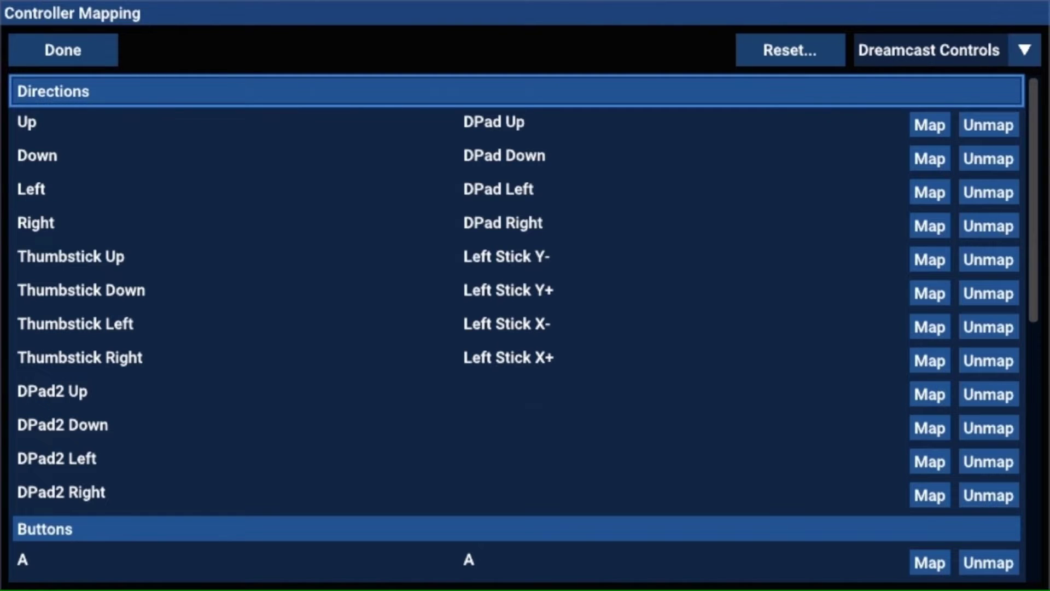
key("Down")
key("Down")
key("Down")
key("Down")
key("Down")
key("Down")
key("Down")
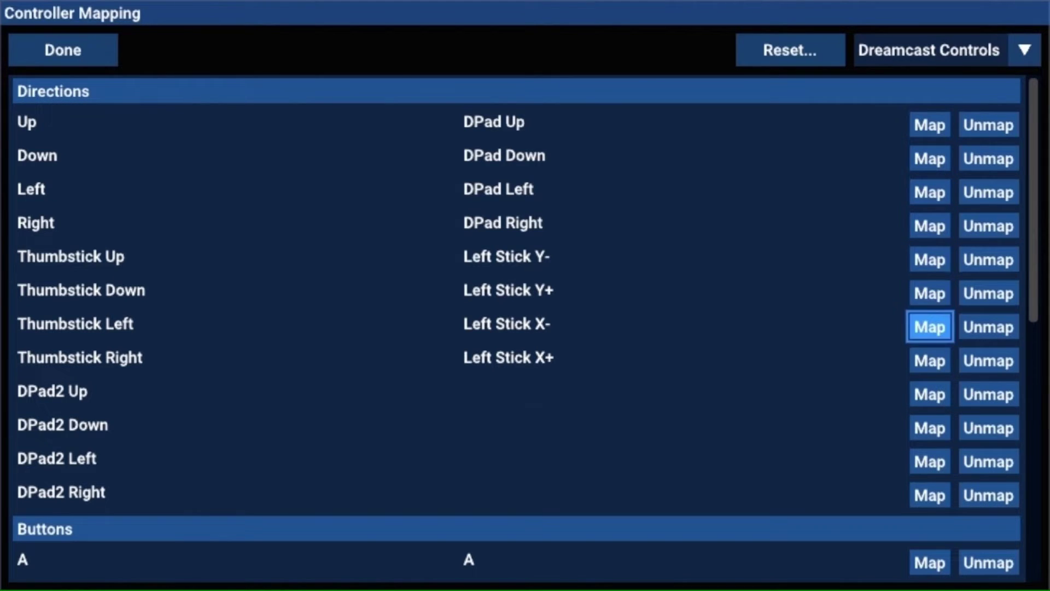
key("Down")
key("Down")
key("Down")
key("Down")
key("Down")
key("Down")
key("Down")
key("Down")
key("Down")
key("Down")
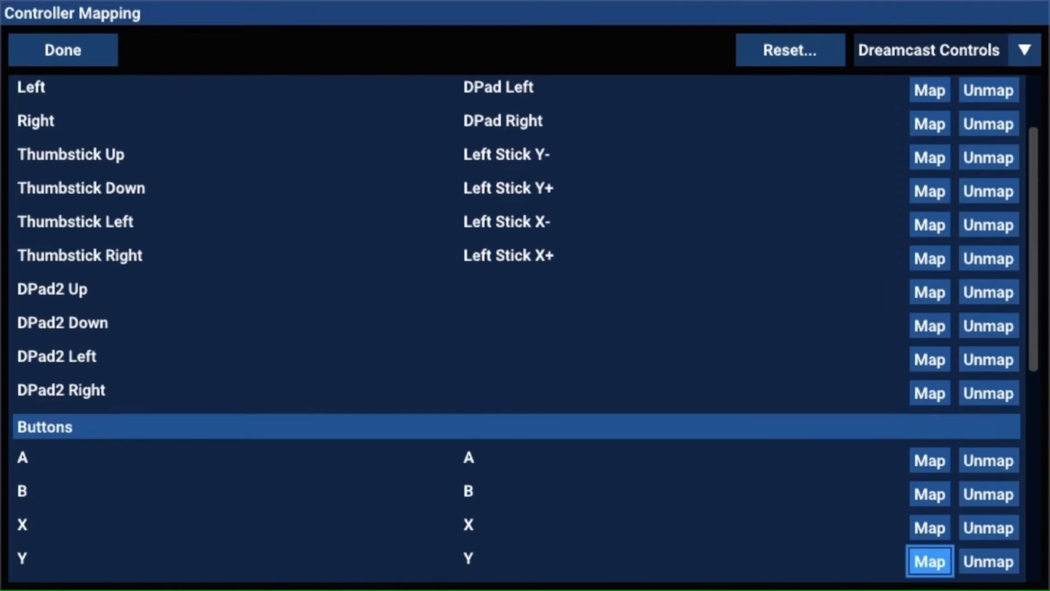
key("Down")
key("Down")
key("Down")
key("Down")
key("Down")
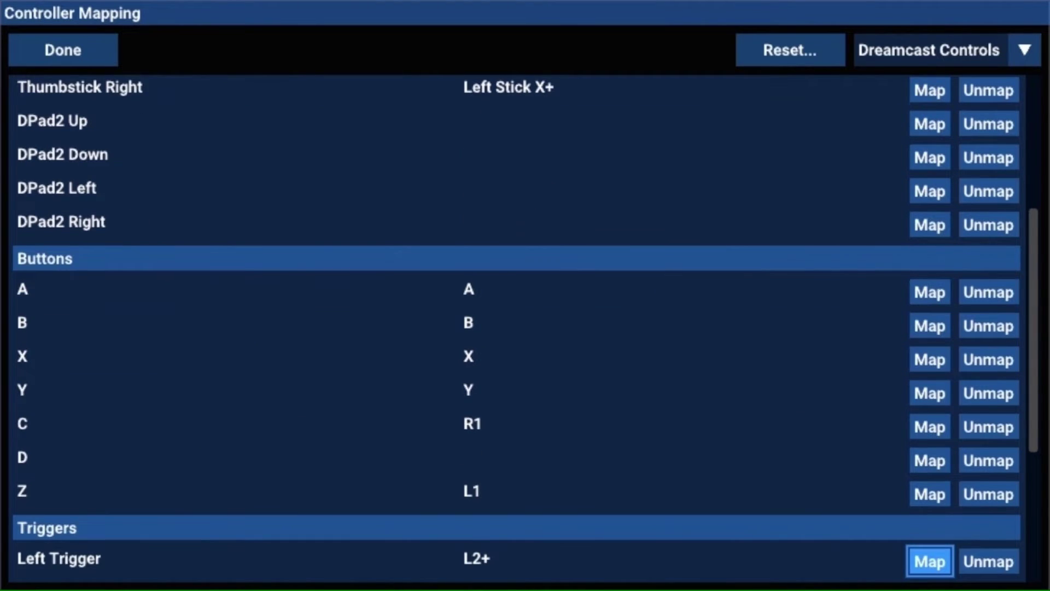
key("Down")
key("Down")
key("Down")
key("Up")
key("Up")
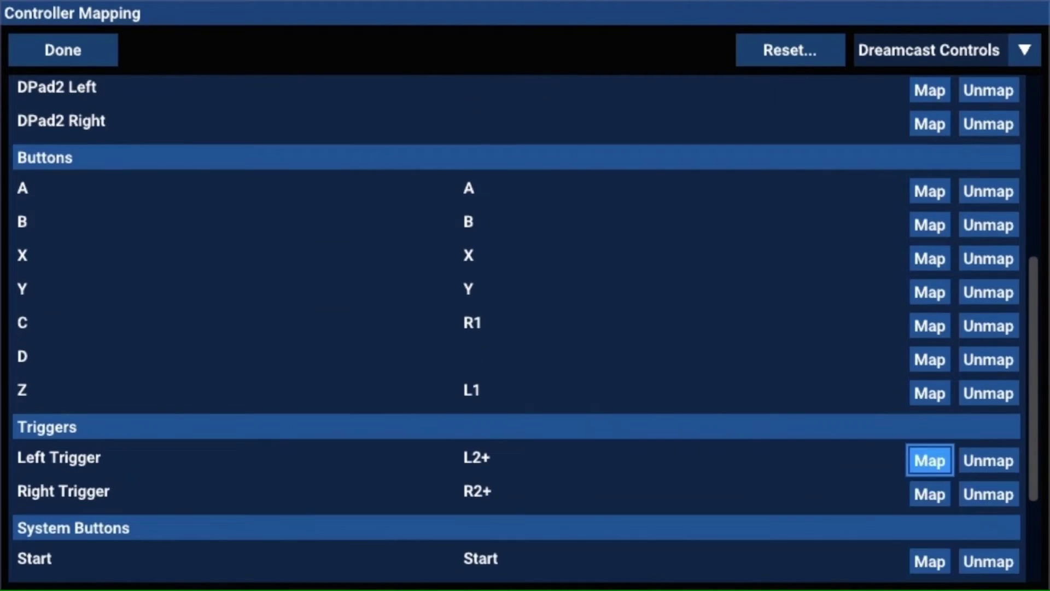
key("Down")
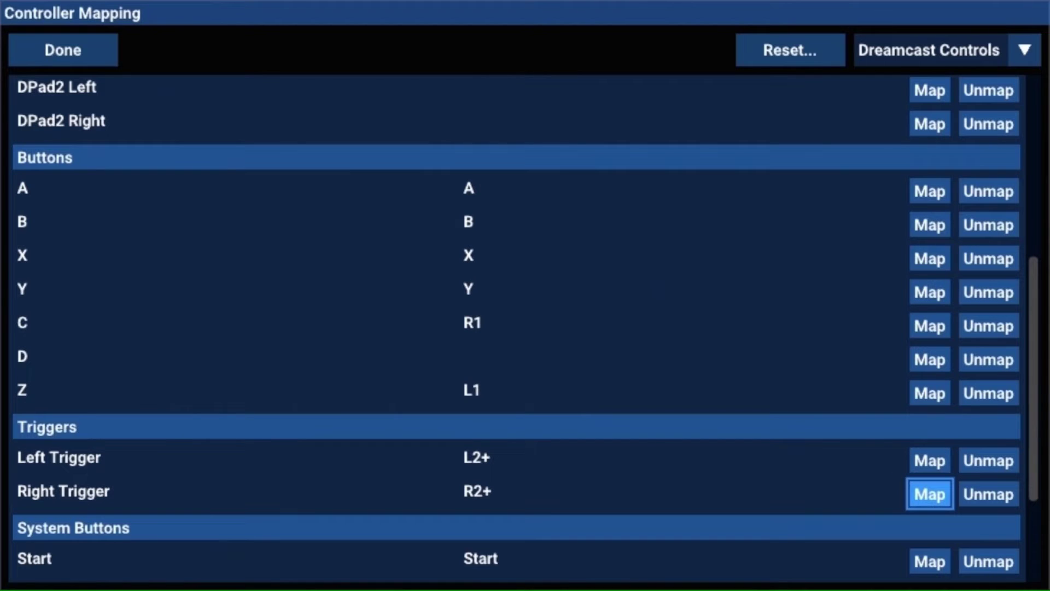
key("Up")
key("Down")
key("Up")
key("Down")
key("Up")
key("Down")
key("Up")
key("Up")
key("Up")
key("Up")
key("Up")
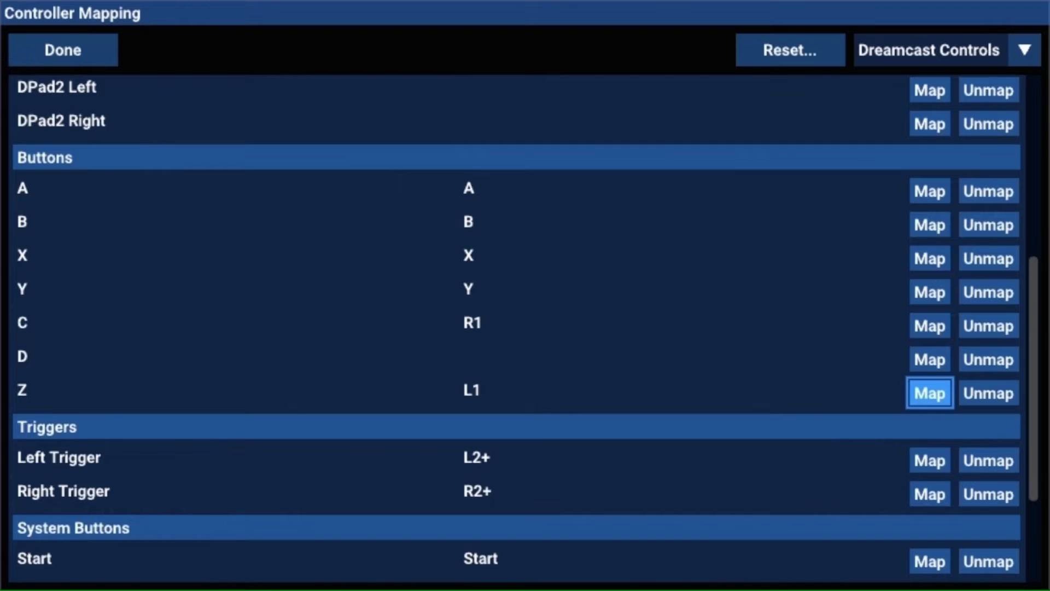
- Map the Left Trigger to L1 and the Right Trigger to R1
key("Down")
key("Down")
key("Down")
key("Up")
key("Down")
key("Down")
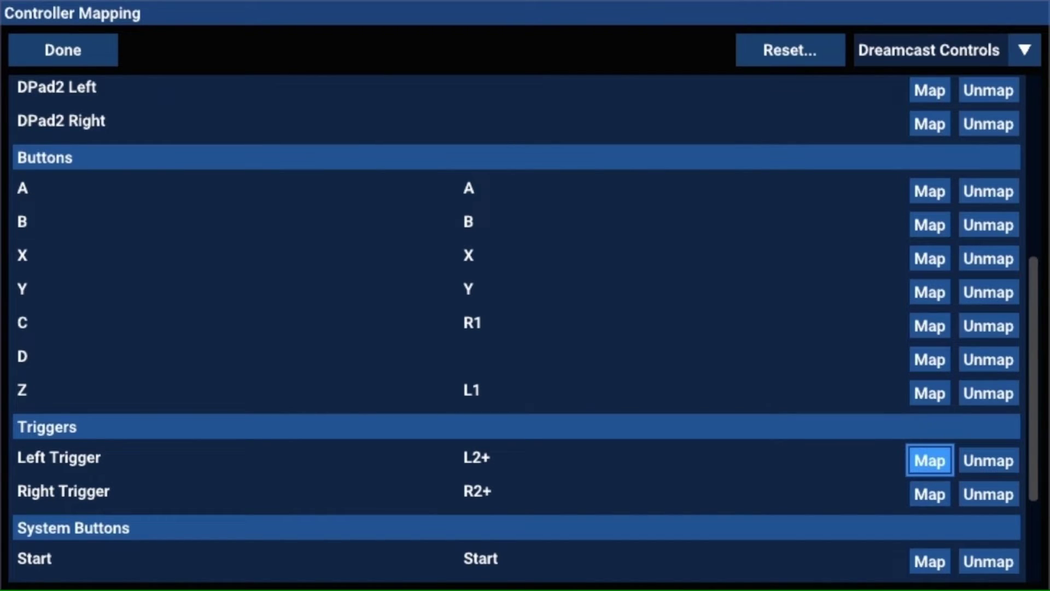
key("Return")
key("Down")
key("Return")
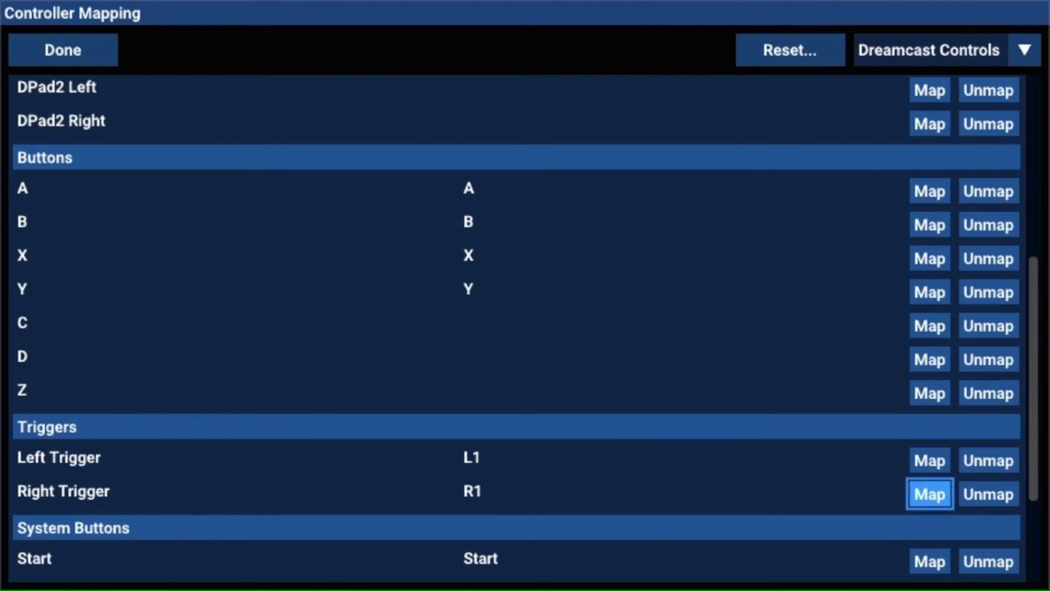
- Finish the controller mapping and return to the Controls settings
key("Up")
key("Up")
key("Up")
key("Up")
key("Up")
key("Up")
key("Up")
key("Up")
key("Up")
key("Up")
key("Up")
key("Up")
key("Up")
key("Up")
key("Up")
key("Up")
key("Up")
key("Up")
key("Up")
key("Up")
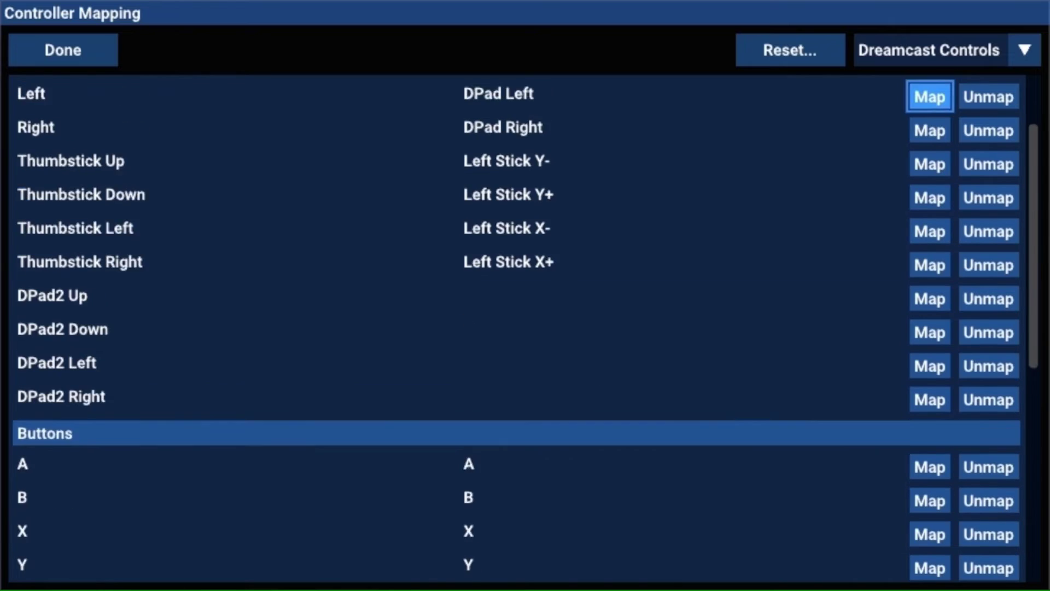
key("Up")
key("Up")
key("Up")
key("Up")
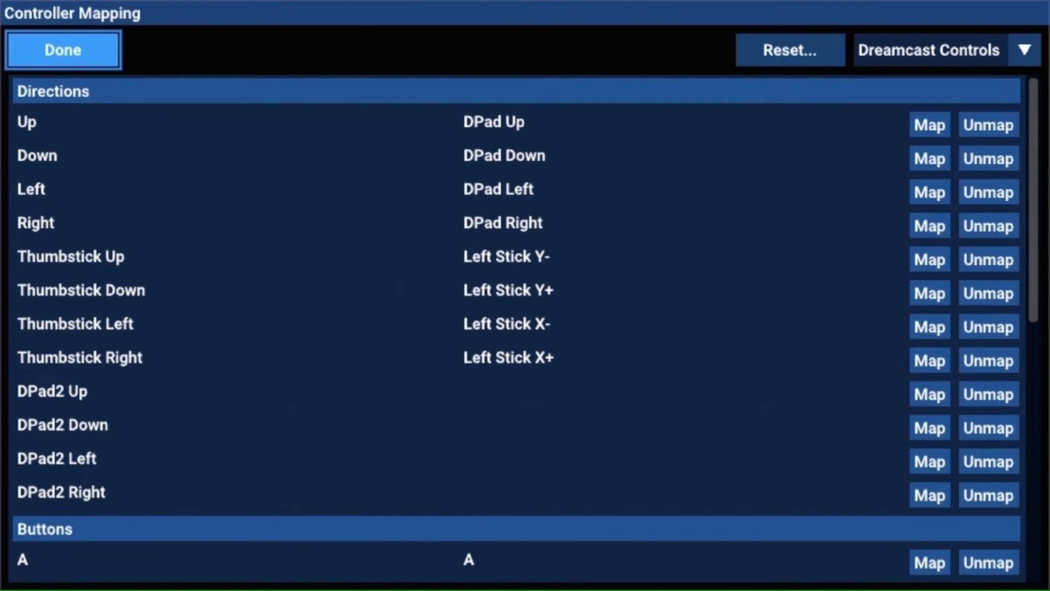
key("Return")
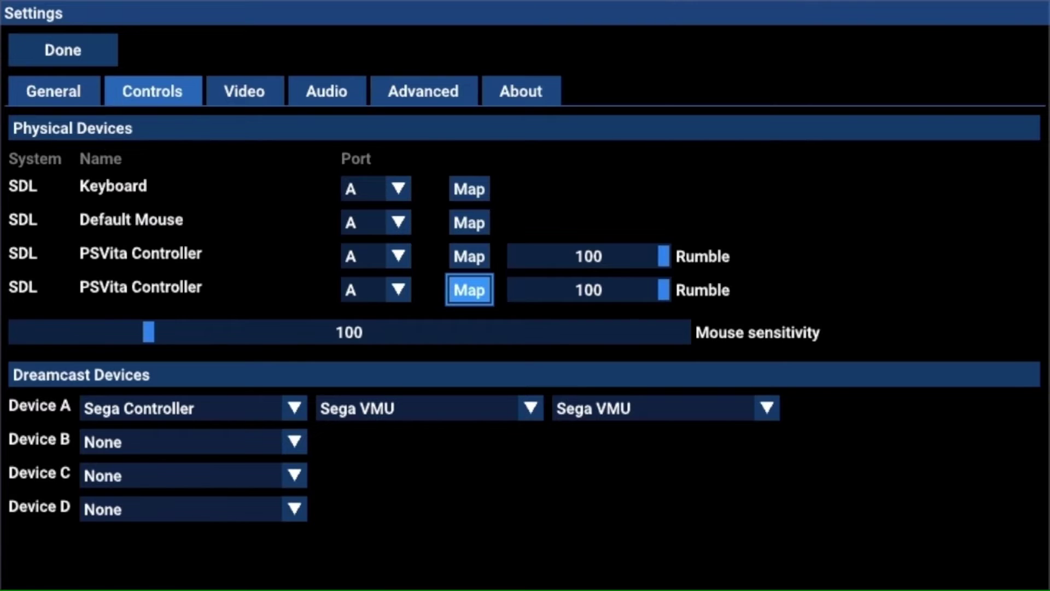
- Set Transparent Sorting to Per Strip in the Video settings
key("Escape")
key("Right")
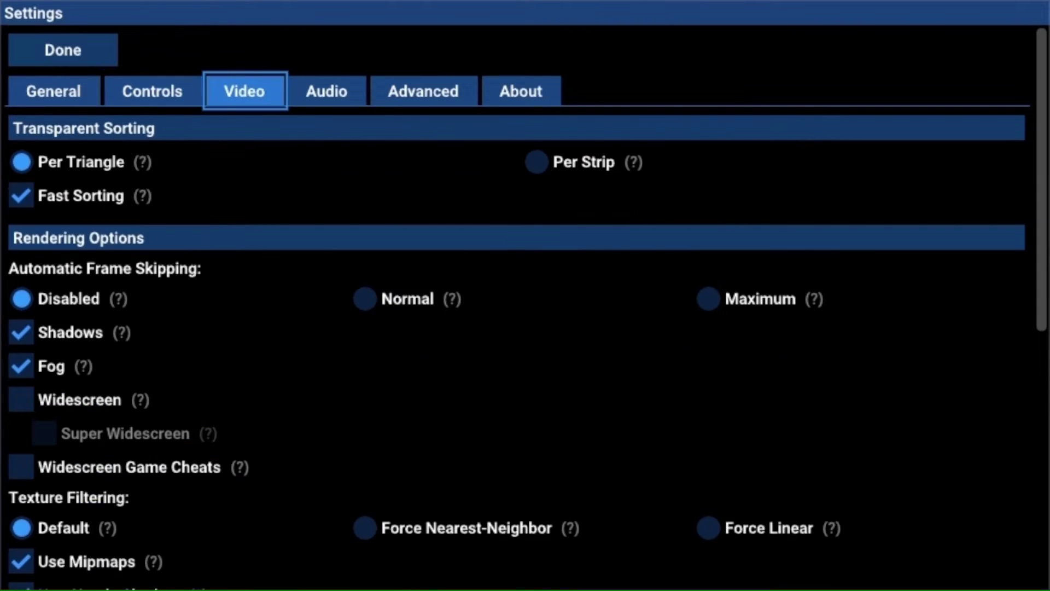
key("Down")
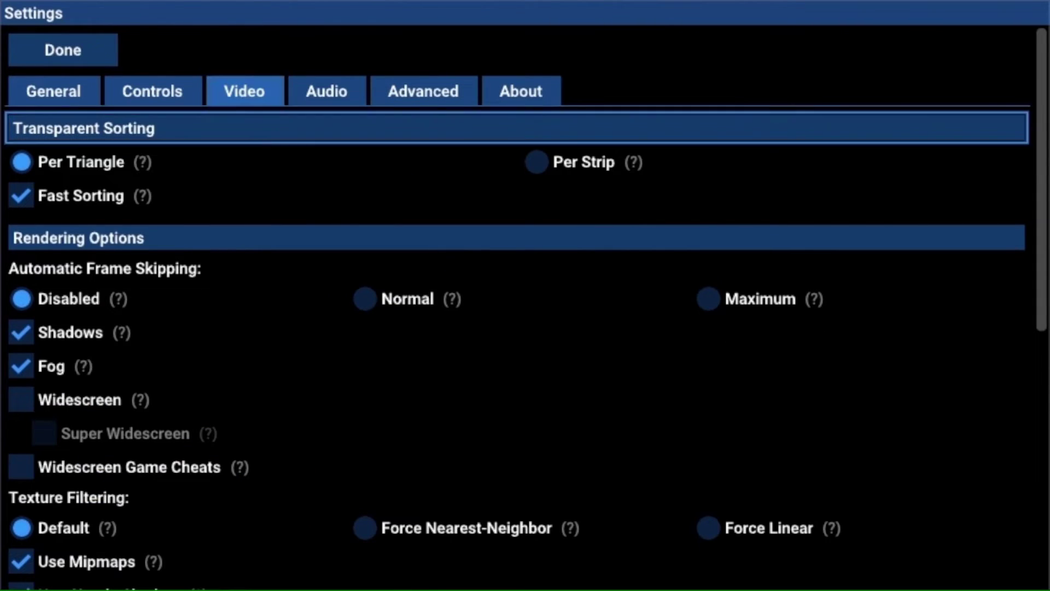
key("Down")
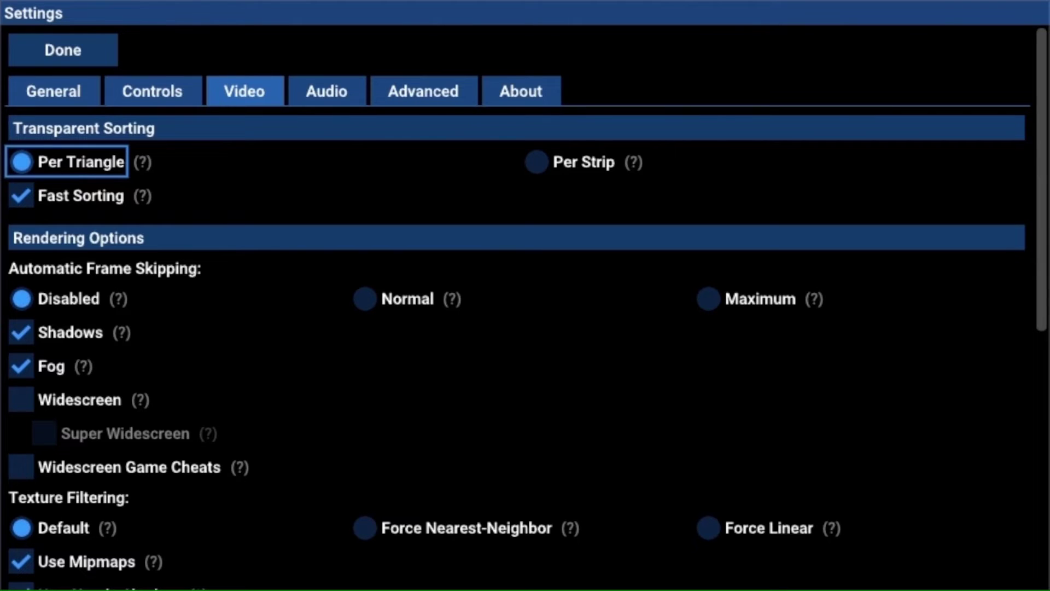
key("Right")
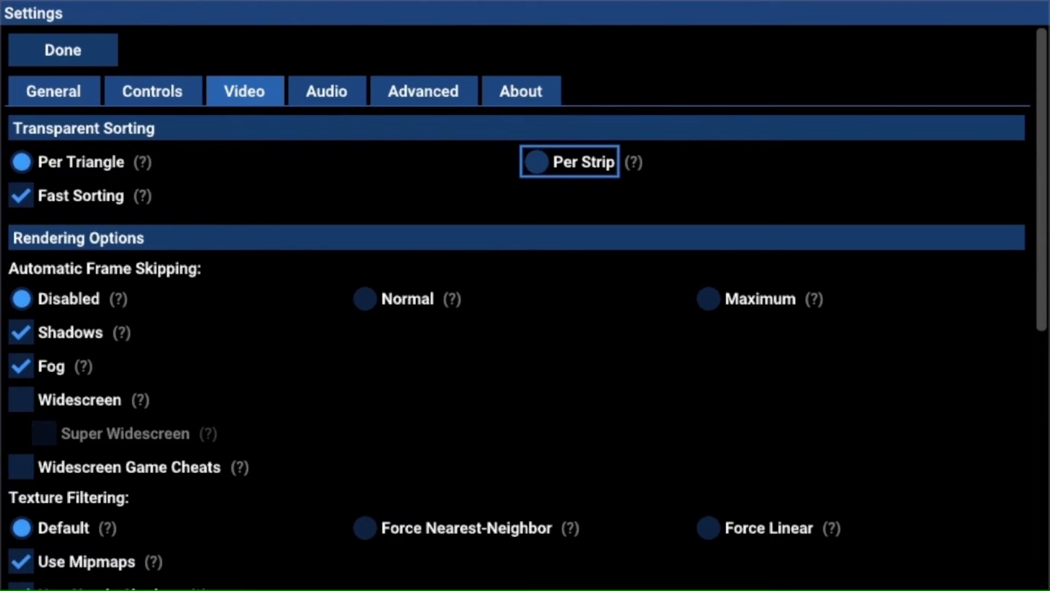
key("Return")
- Turn off the Shadows and Fog rendering options
key("Down")
key("Down")
key("Down")
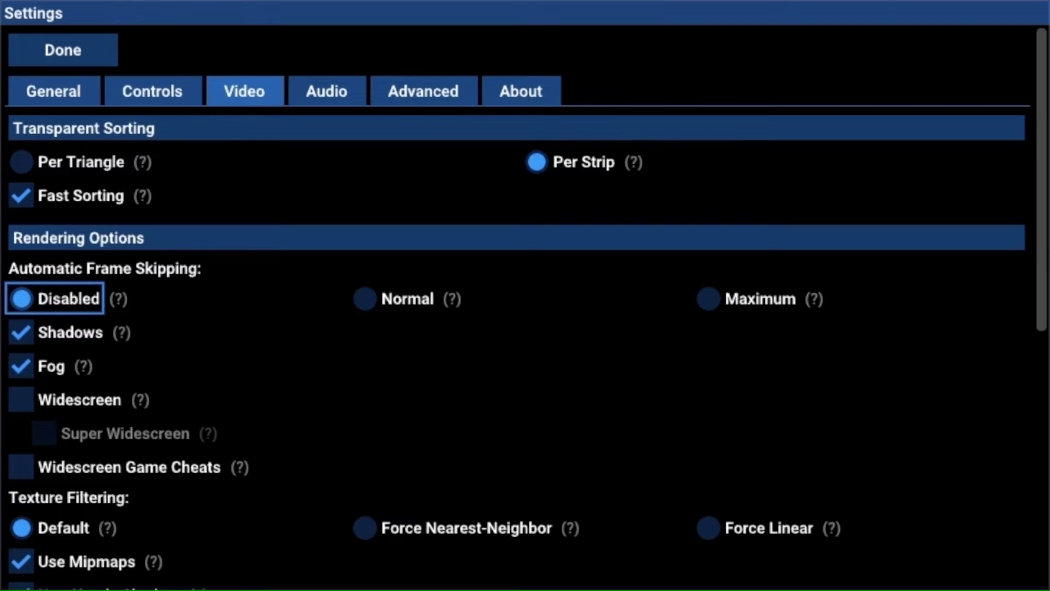
key("Down")
key("Return")
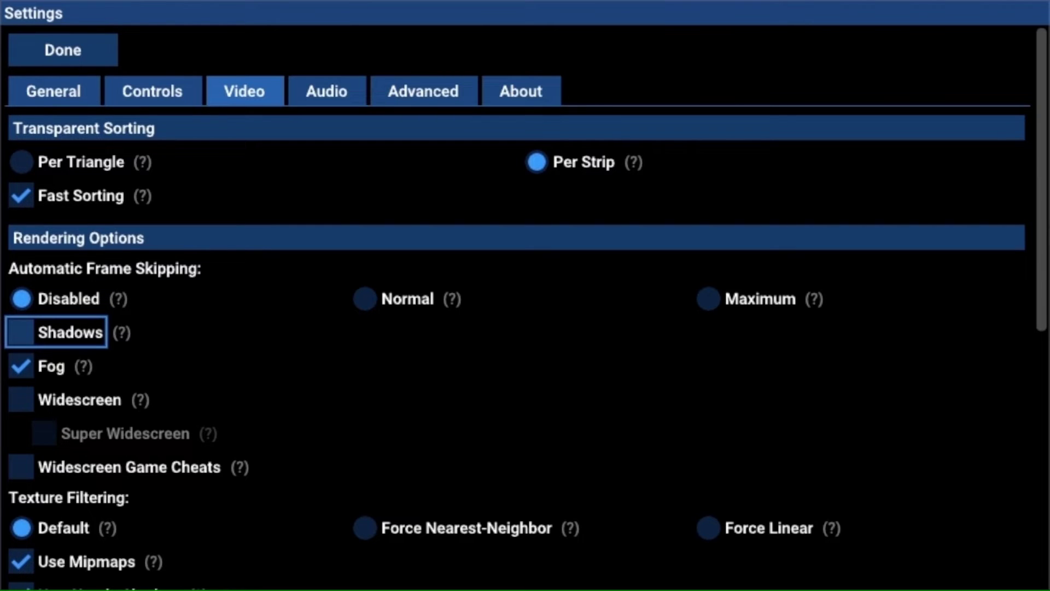
key("Down")
key("Return")
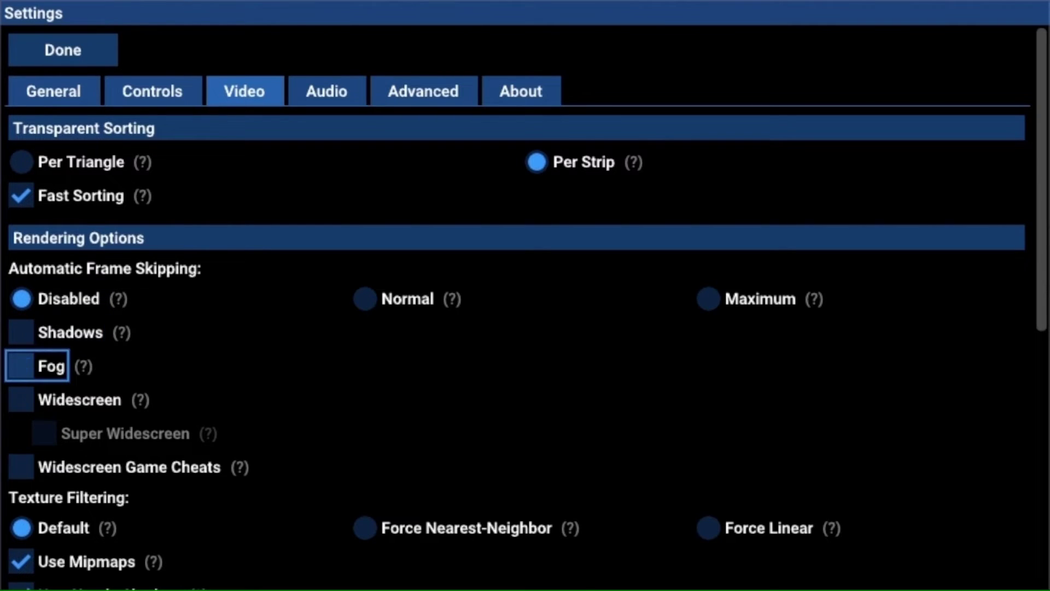
- Look through the remaining video options, from Widescreen and Texture Filtering down to Frame Skipping and the texture settings
key("Down")
key("Down")
key("Down")
key("Down")
key("Up")
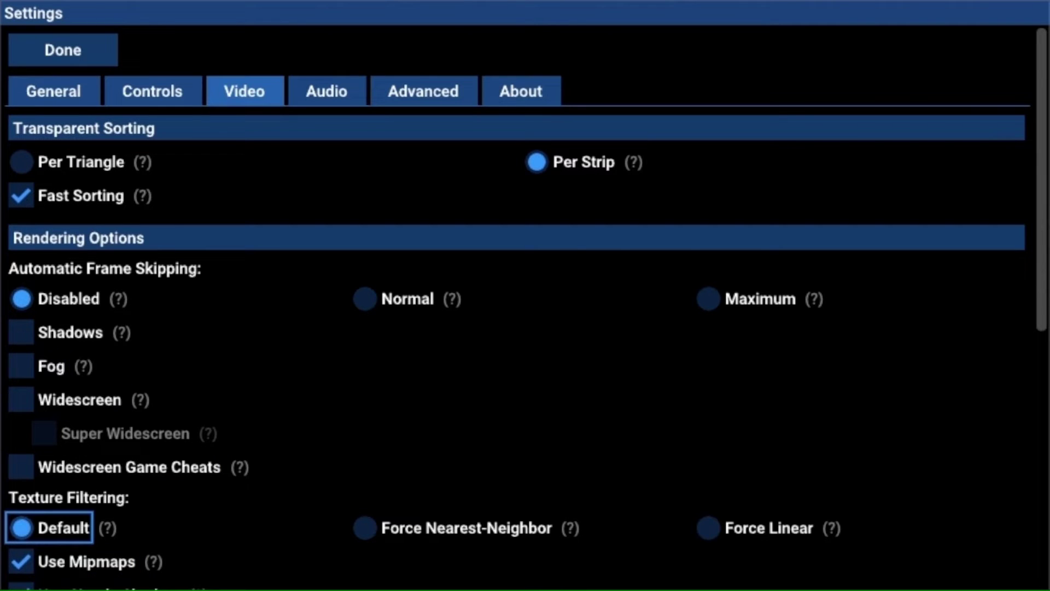
key("Down")
key("Down")
key("Down")
key("Down")
key("Down")
key("Down")
key("Down")
key("Down")
key("Down")
key("Down")
key("Down")
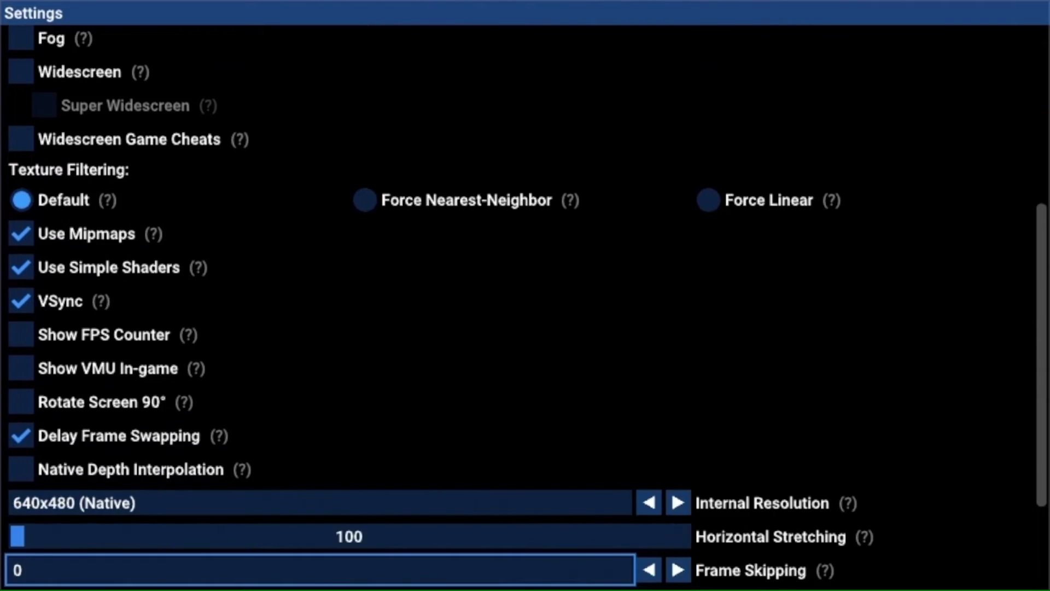
key("Down")
key("Down")
key("Up")
key("Up")
key("Up")
key("Up")
key("Up")
key("Up")
key("Up")
key("Up")
key("Up")
key("Up")
key("Up")
key("Up")
key("Up")
key("Up")
key("Up")
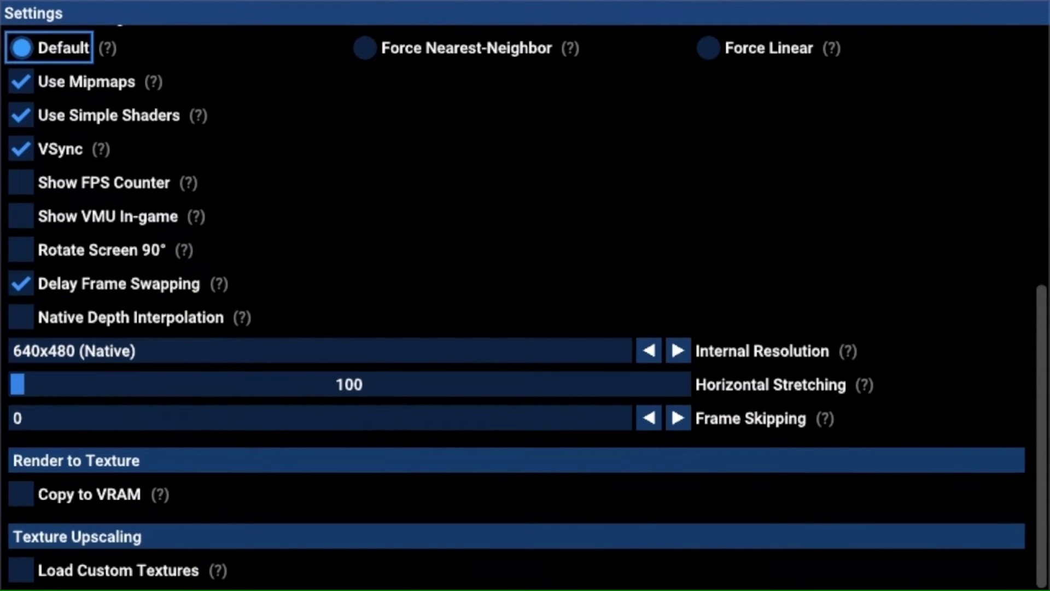
- Turn off the Use Mipmaps and Use Simple Shaders options
key("Down")
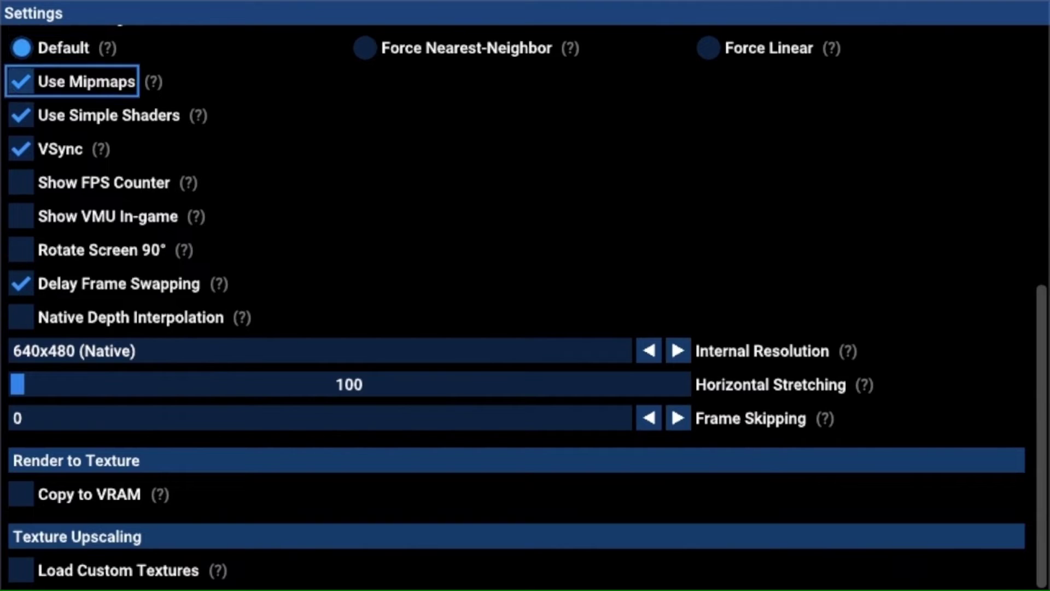
key("Return")
key("Down")
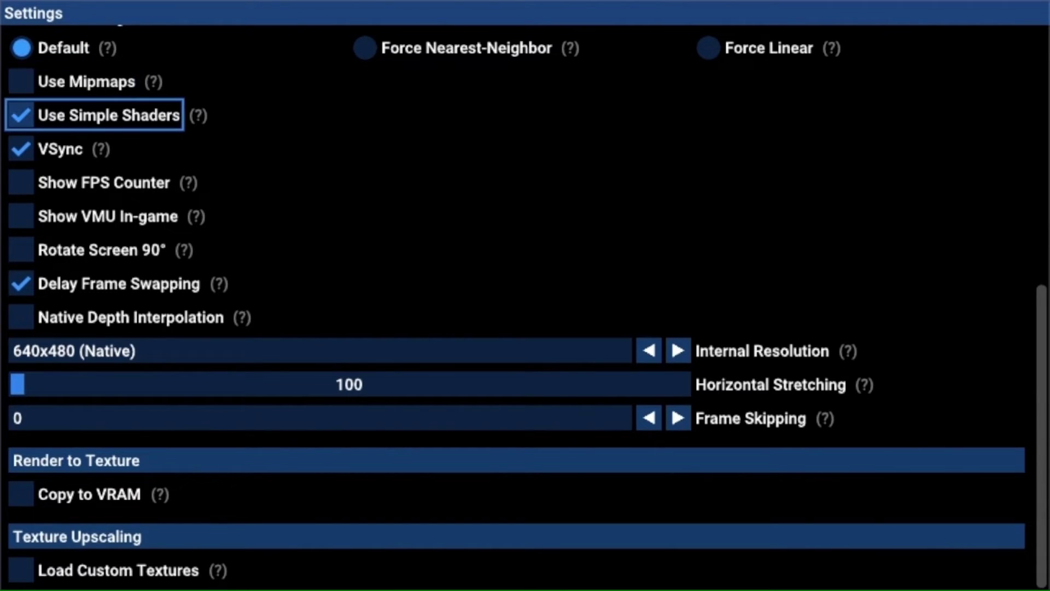
key("Return")
- Enable Native Depth Interpolation
key("Down")
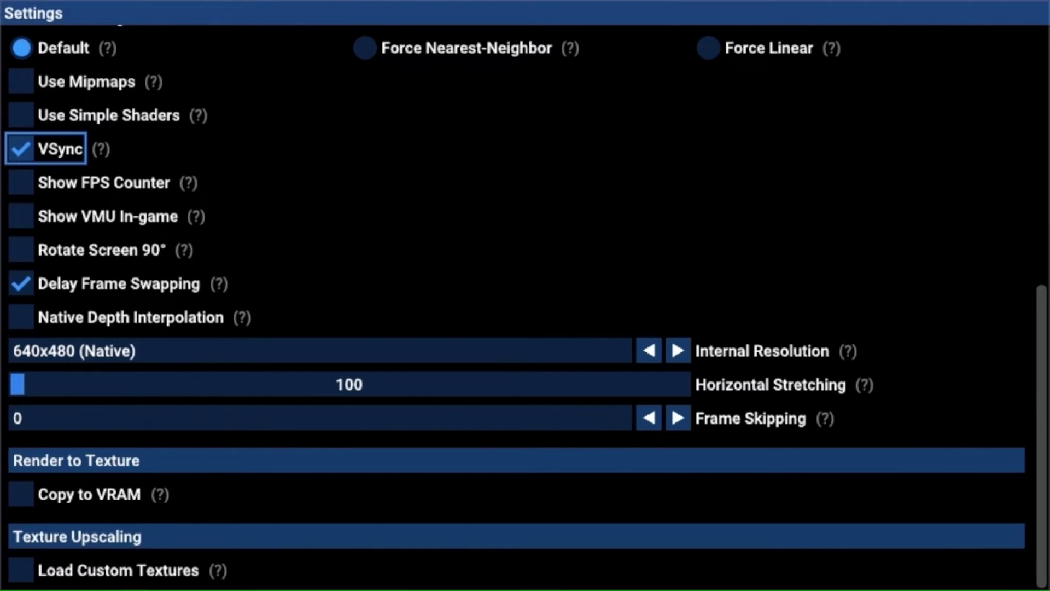
key("Down")
key("Down")
key("Down")
key("Down")
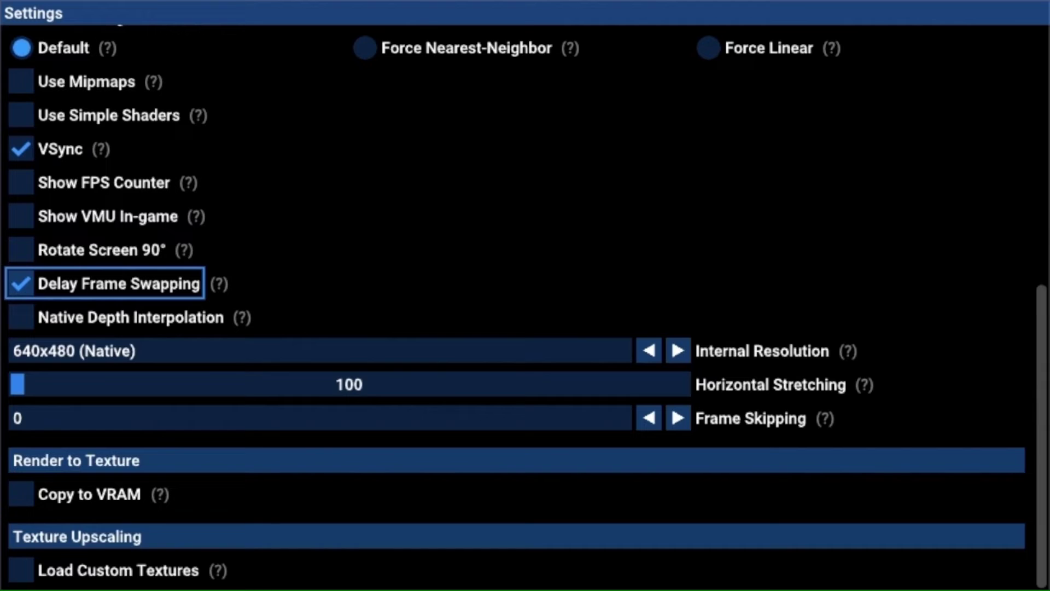
key("Down")
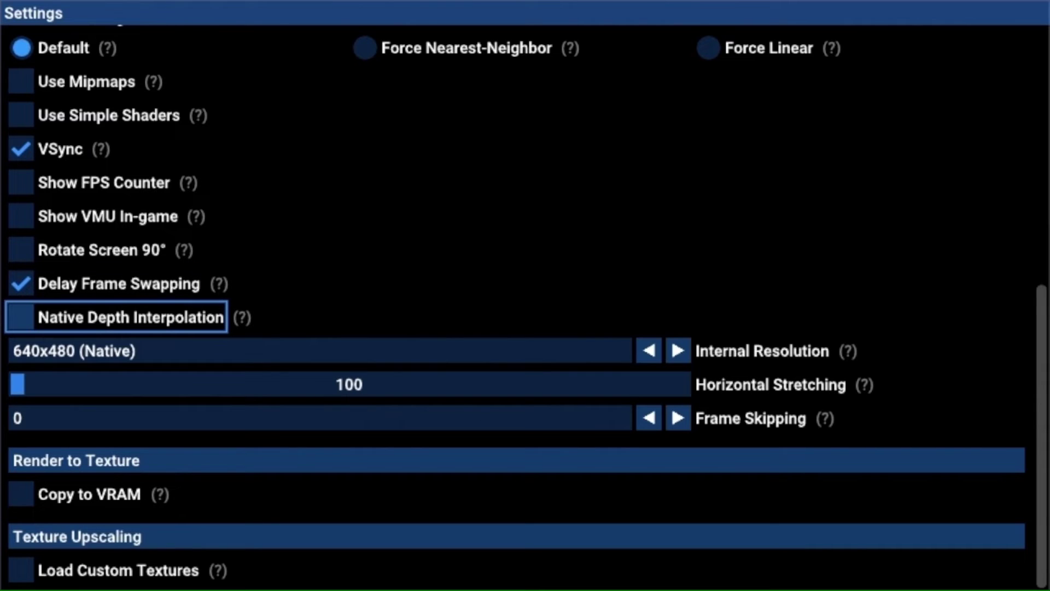
key("Return")
- Set Horizontal Stretching to 132 in the video options
key("Down")
key("Down")
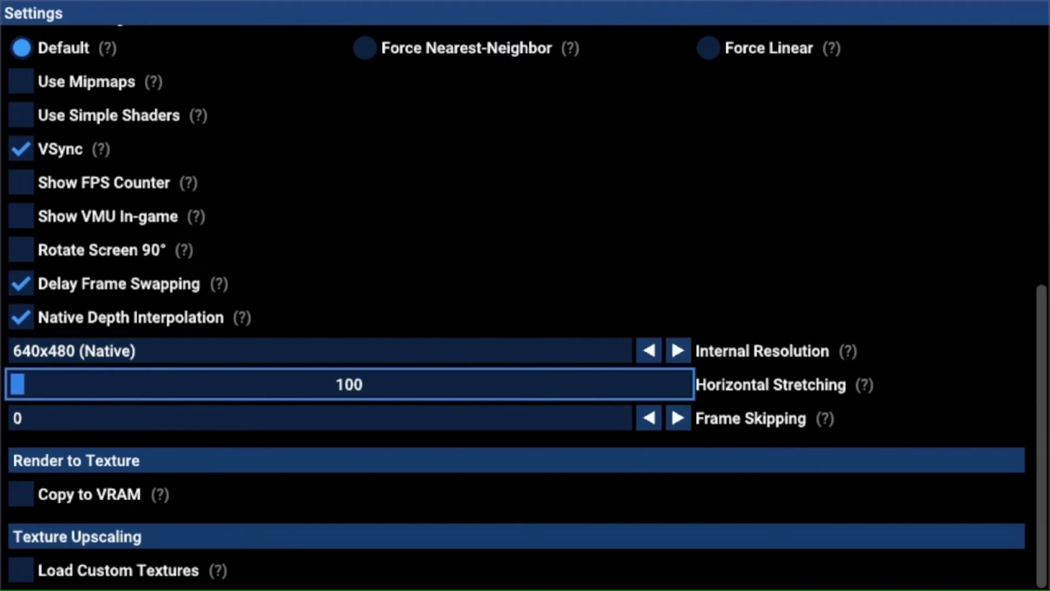
key("Return")
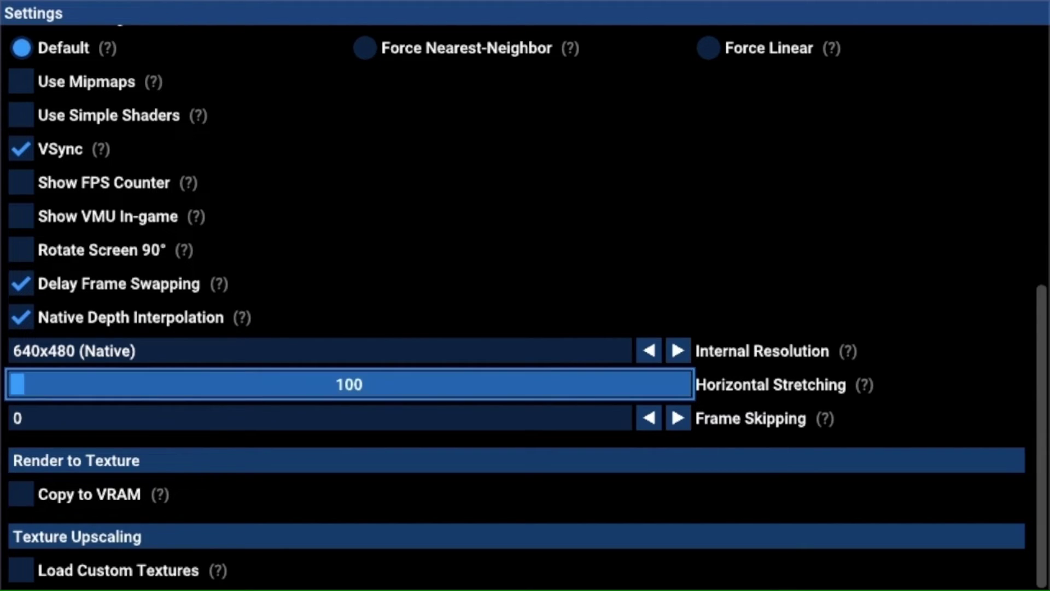
key("Right")
key("Right")
key("Right")
key("Right")
key("Right")
key("Right")
key("Right")
key("Right")
key("Right")
key("Right")
key("Right")
key("Right")
key("Right")
key("Right")
key("Right")
key("Right")
key("Right")
key("Right")
key("Right")
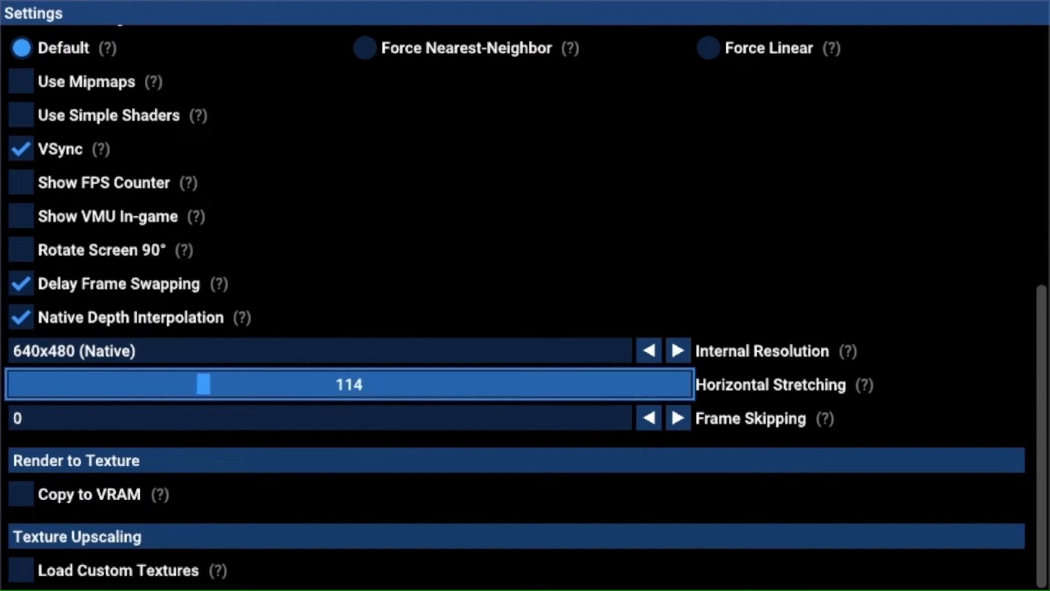
key("Right")
key("Right")
key("Right")
key("Right")
key("Right")
key("Right")
key("Right")
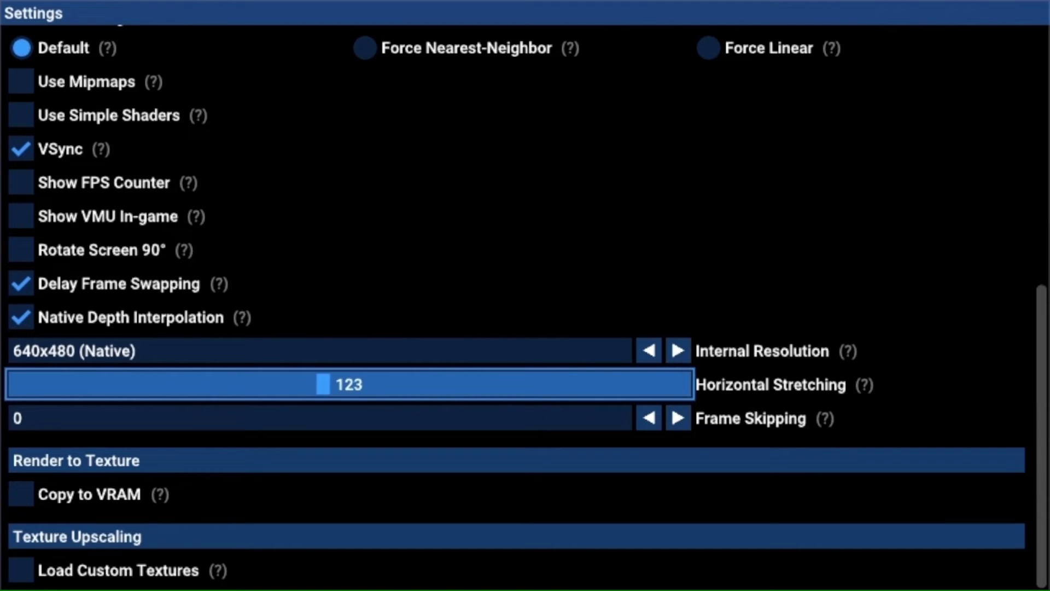
key("Right")
key("Right")
key("Right")
key("Right")
key("Right")
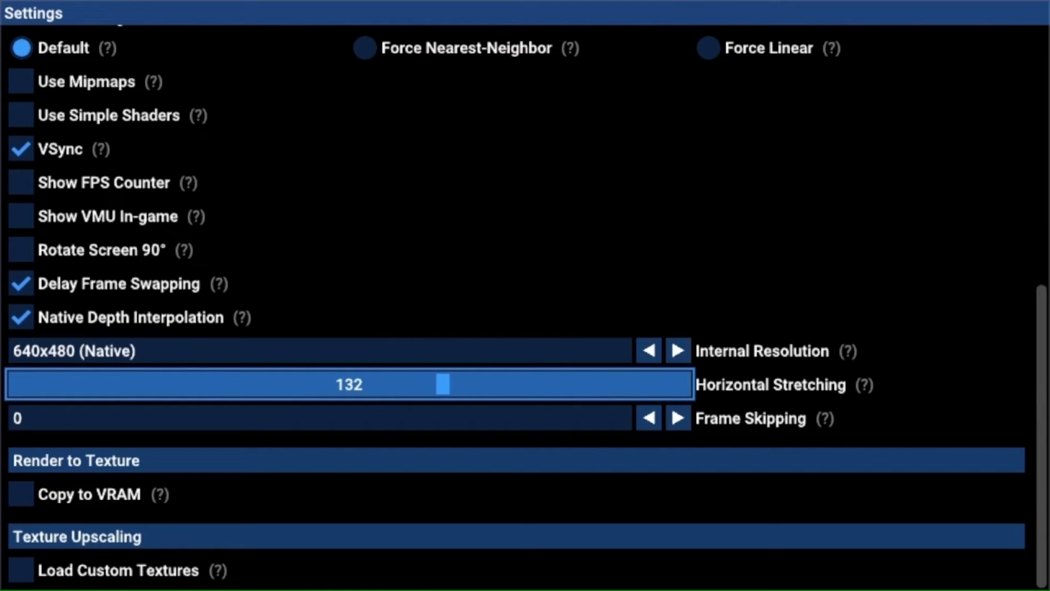
- Leave the video options and open the Audio settings
key("Down")
key("Down")
key("Down")
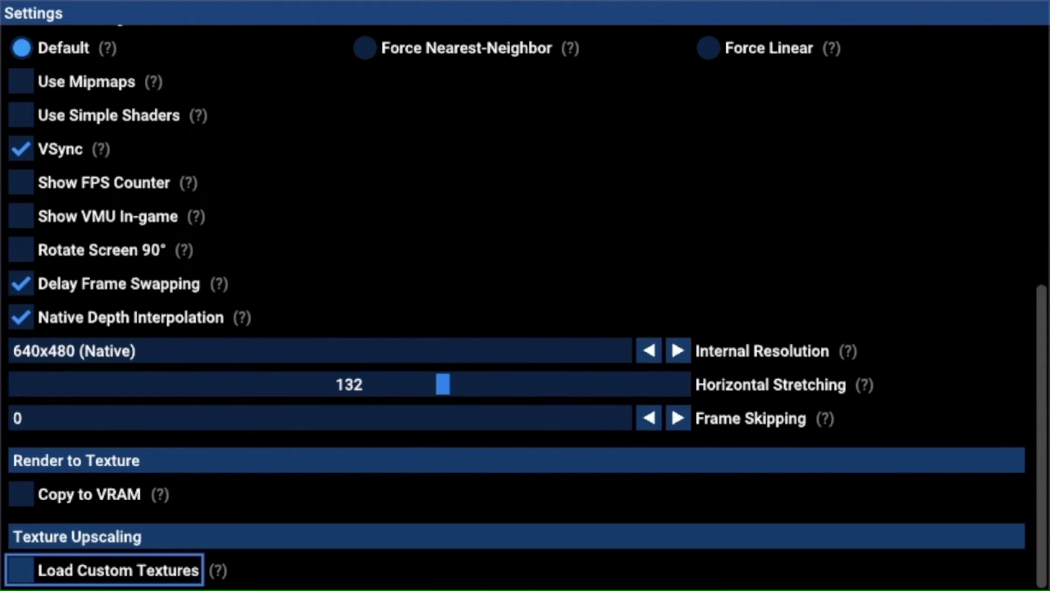
key("Up")
key("Up")
key("Up")
key("Up")
key("Up")
key("Up")
key("Up")
key("Up")
key("Up")
key("Up")
key("Up")
key("Up")
key("Up")
key("Up")
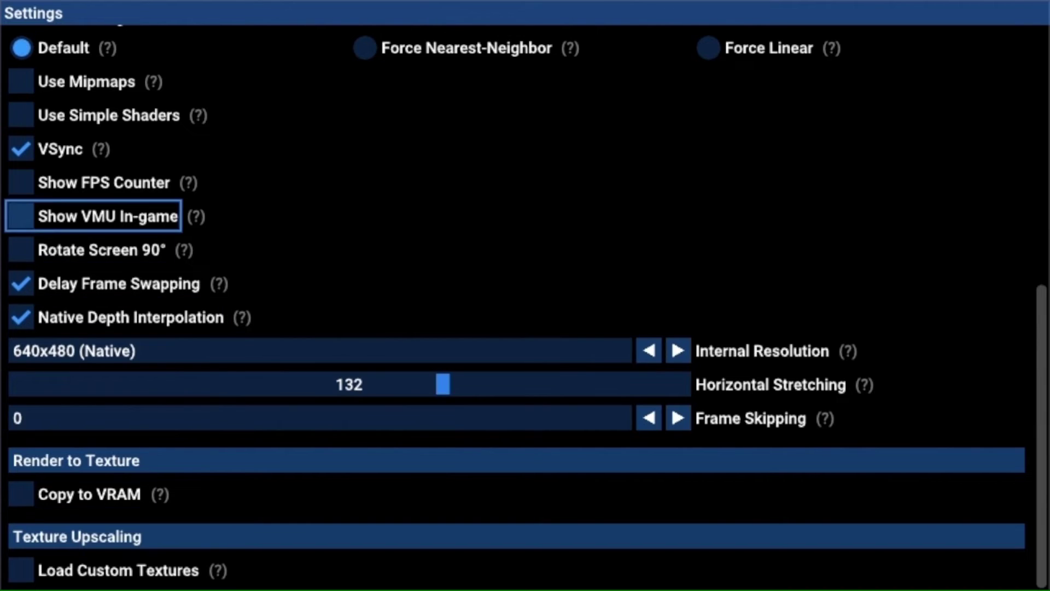
key("Up")
key("Up")
key("Up")
key("Up")
key("Up")
key("Up")
key("Up")
key("Up")
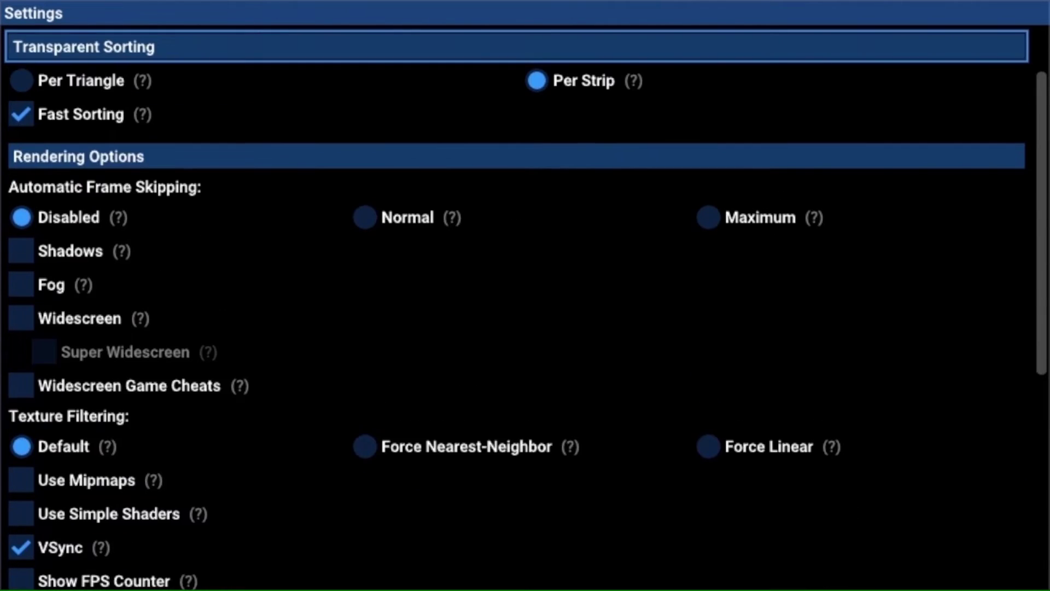
key("Down")
key("Right")
key("Right")
key("Right")
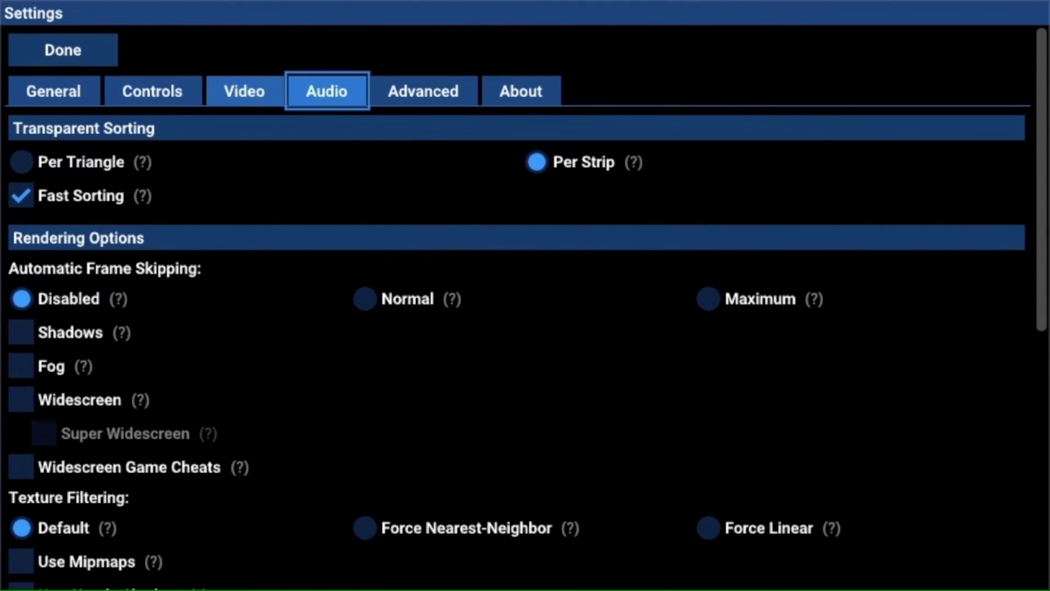
key("Return")
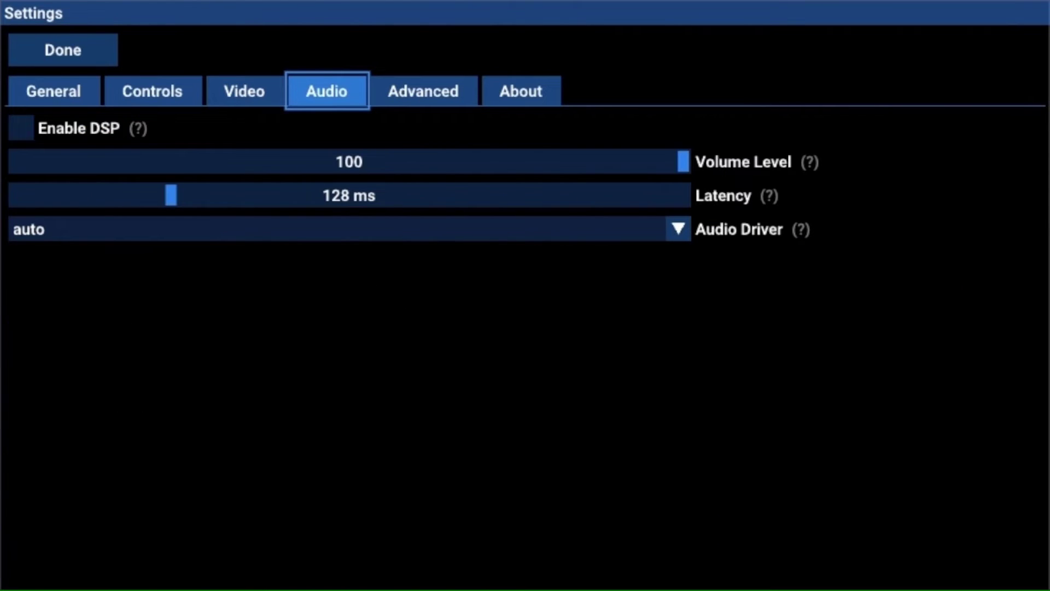
- Reduce the audio Latency to 113 ms
key("Down")
key("Down")
key("Down")
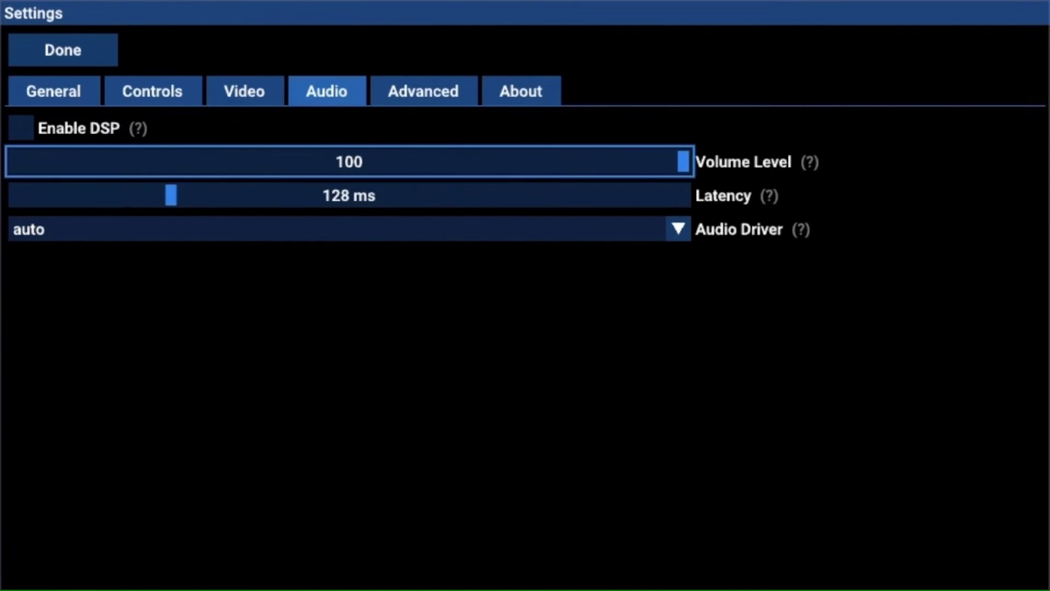
key("Return")
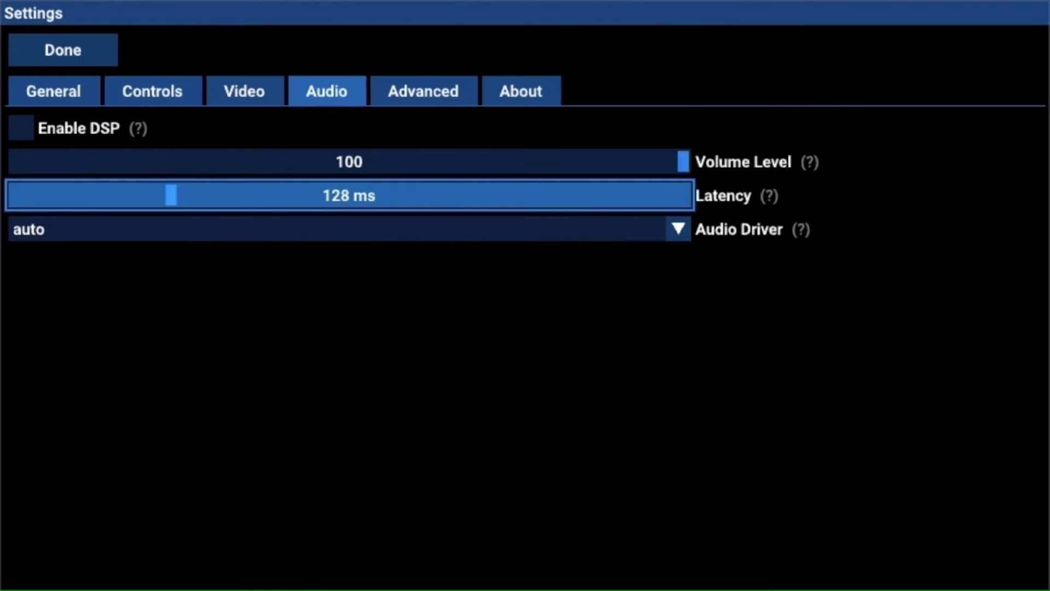
key("Left")
key("Left")
key("Left")
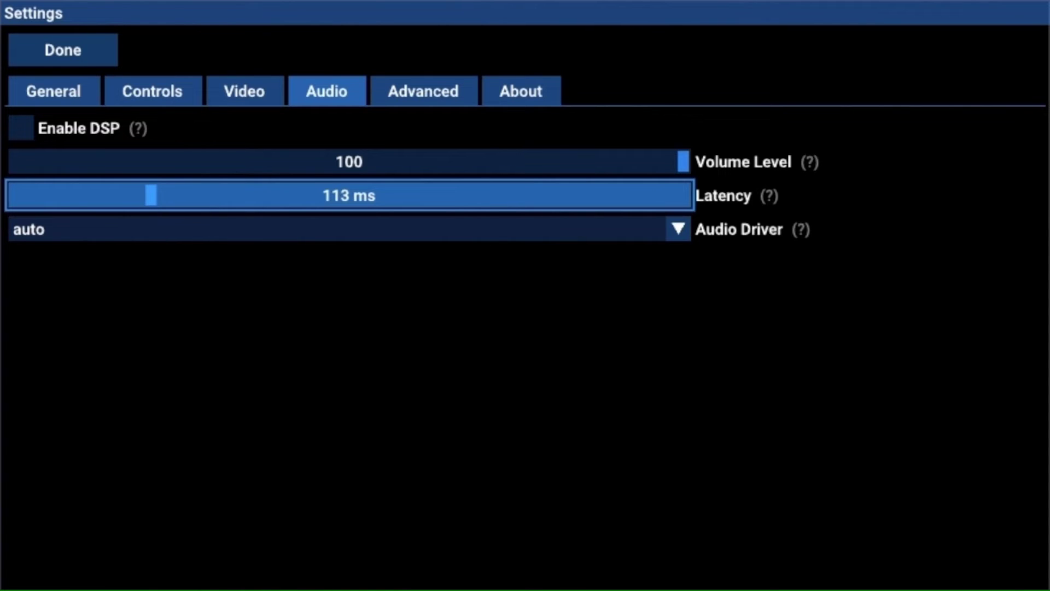
key("Return")
- Set the Audio Driver to sdl2 - Simple DirectMedia Layer 2 Audio
key("Down")
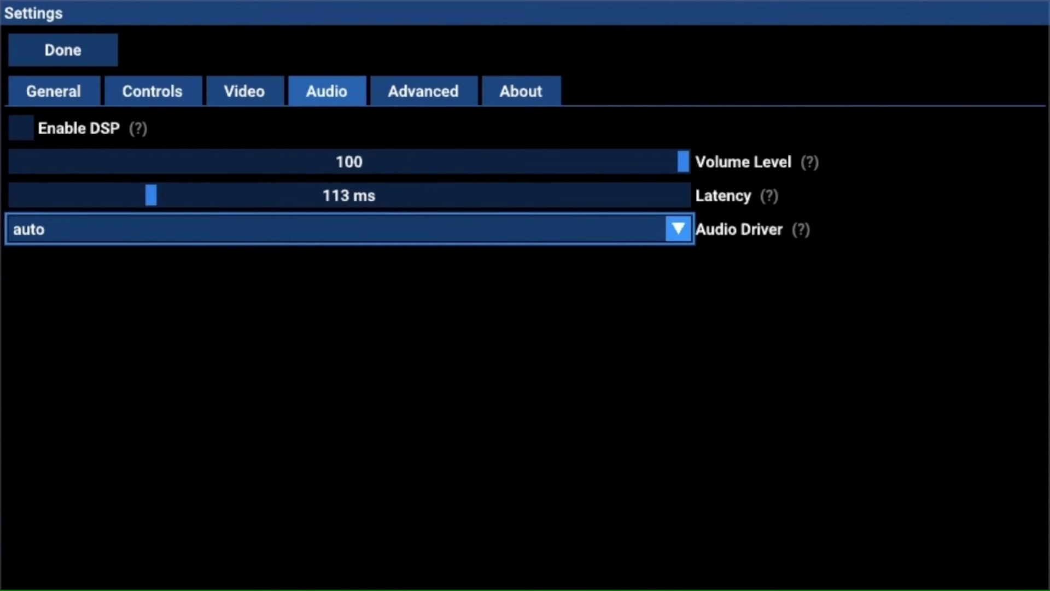
key("Return")
key("Down")
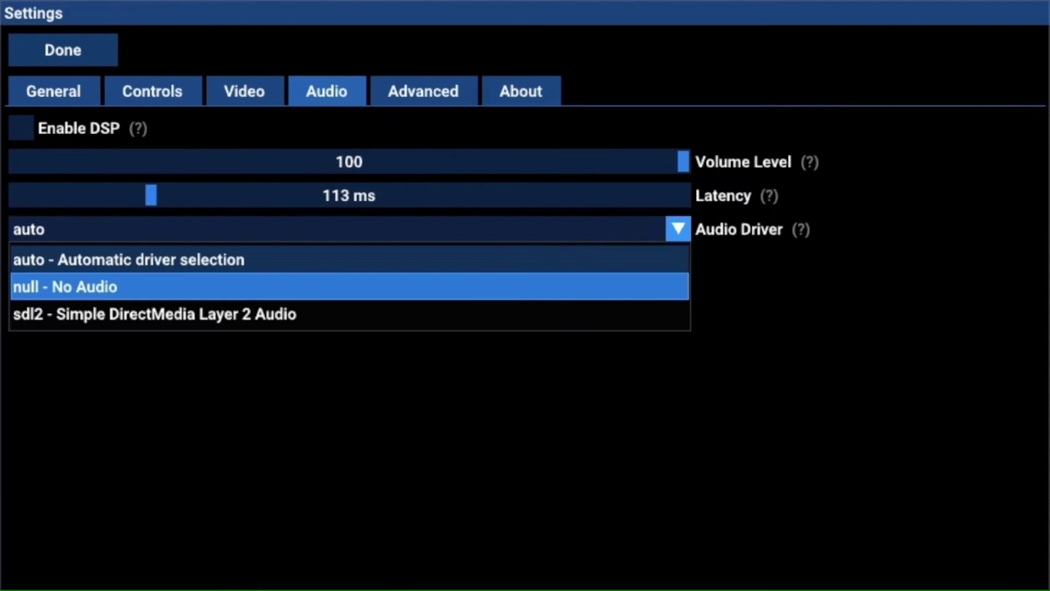
key("Down")
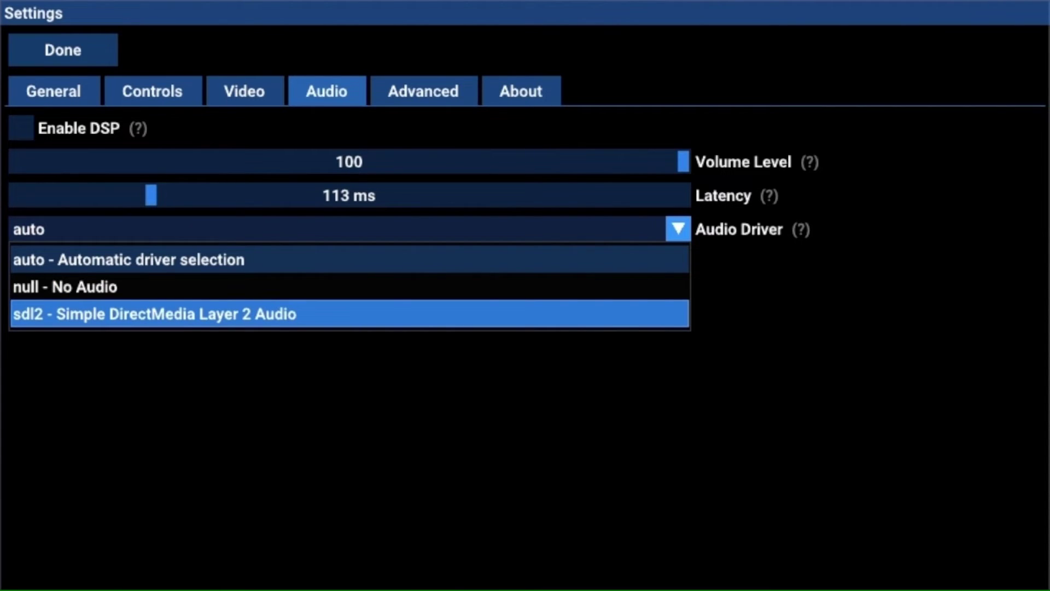
key("Return")
- Leave the audio options and open the Advanced settings
key("Up")
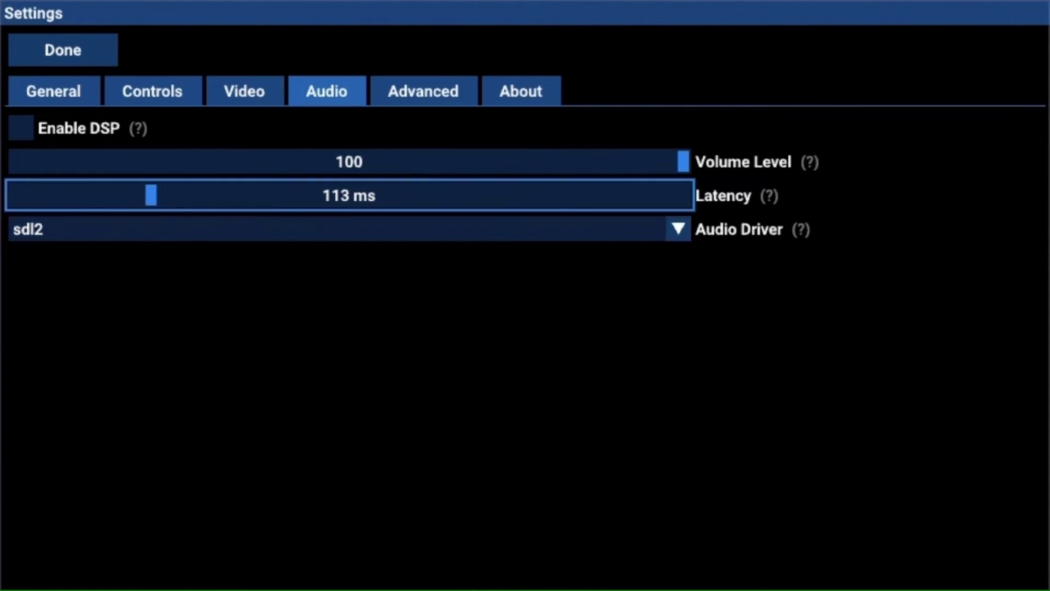
key("Up")
key("Up")
key("Up")
key("Right")
key("Right")
key("Right")
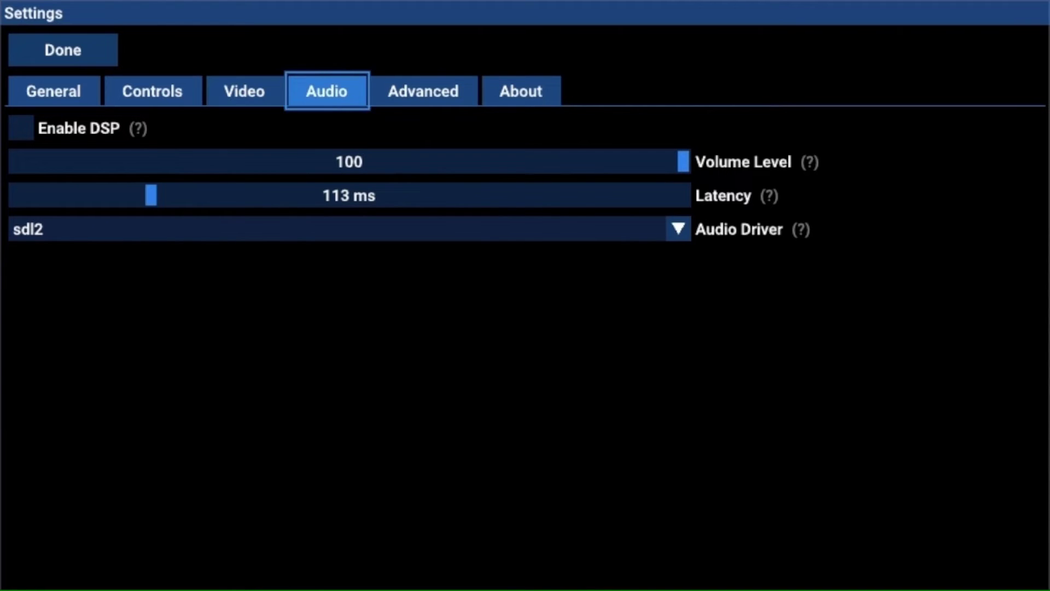
key("Right")
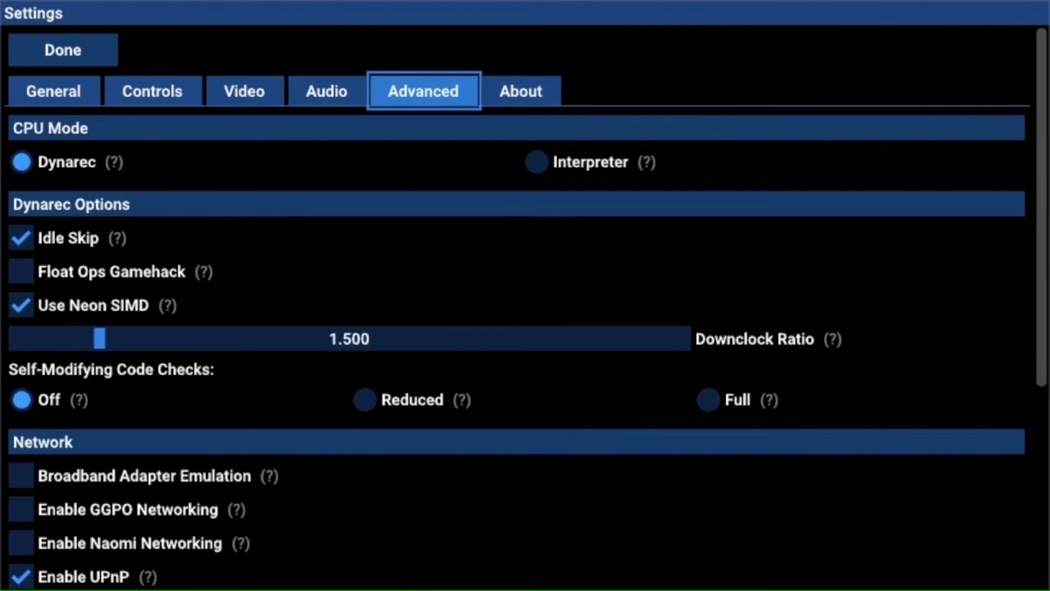
- Turn off Idle Skip and turn on Float Ops Gamehack in the Dynarec options
key("Down")
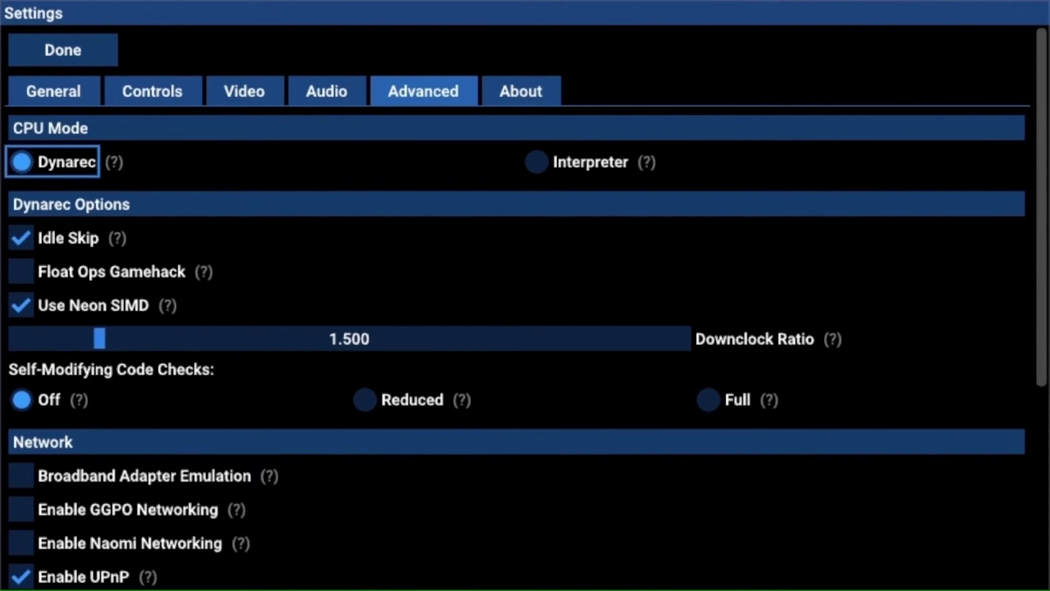
key("Down")
key("Down")
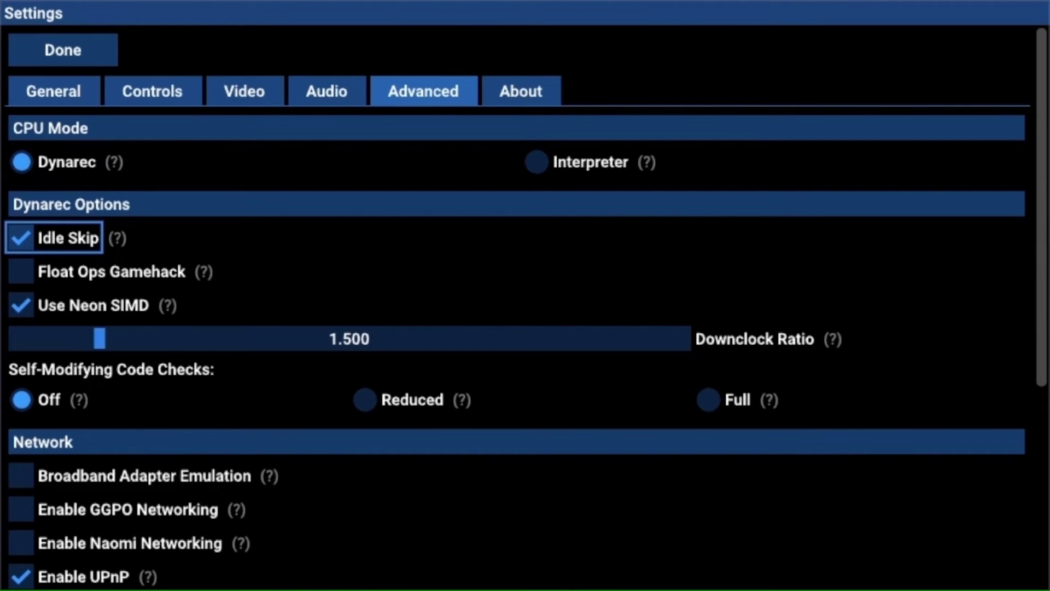
key("Return")
key("Down")
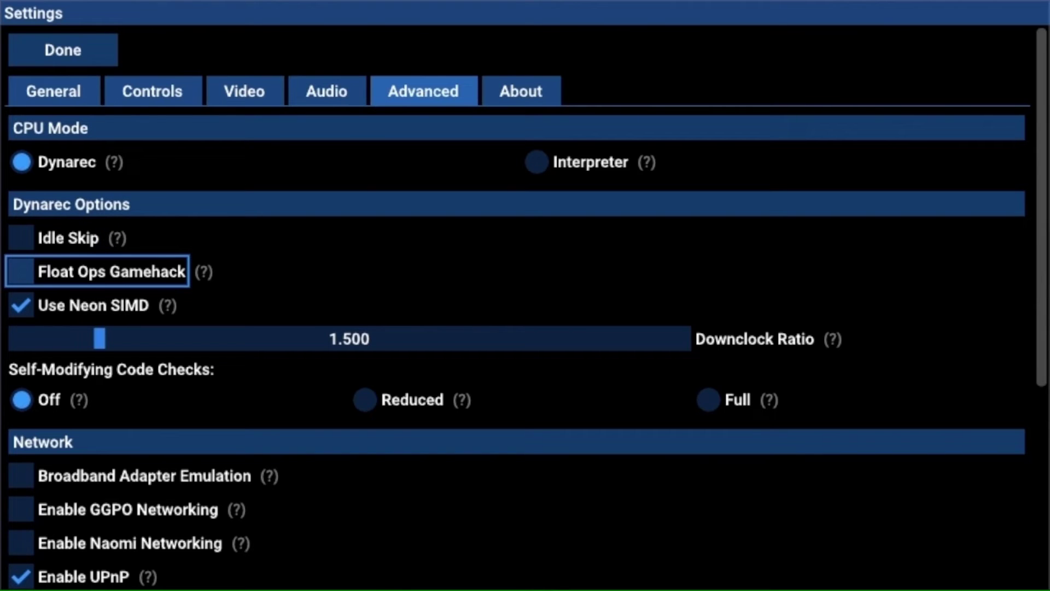
key("Return")
- Set the Downclock Ratio to 2.440
key("Down")
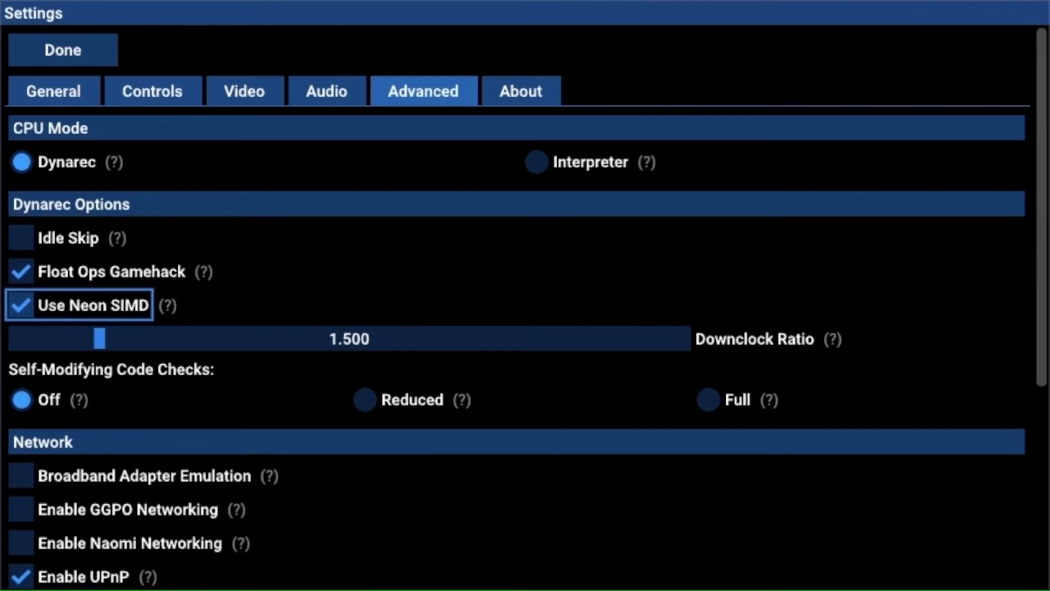
key("Down")
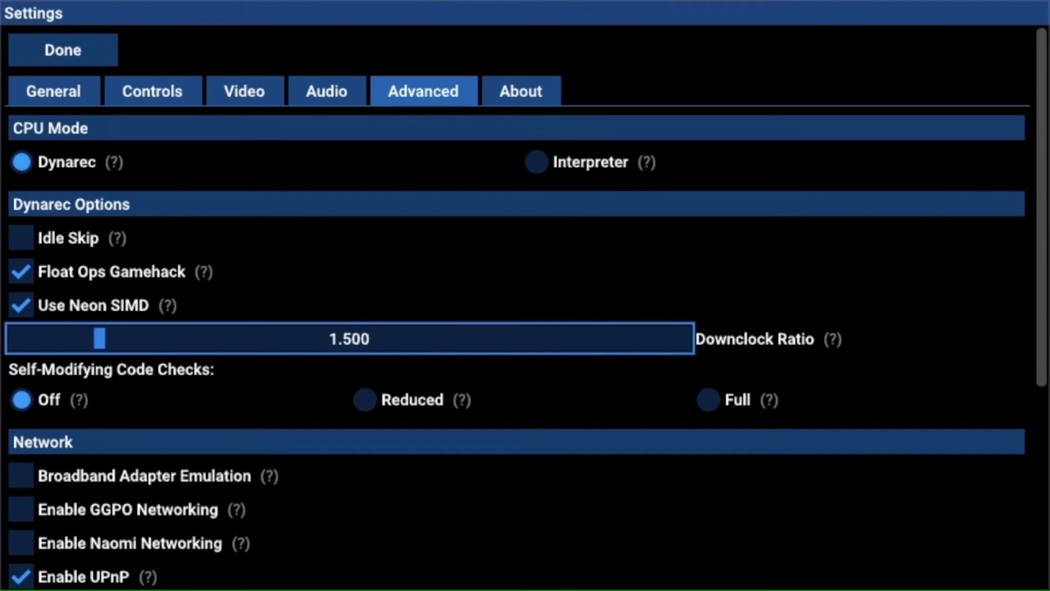
key("Return")
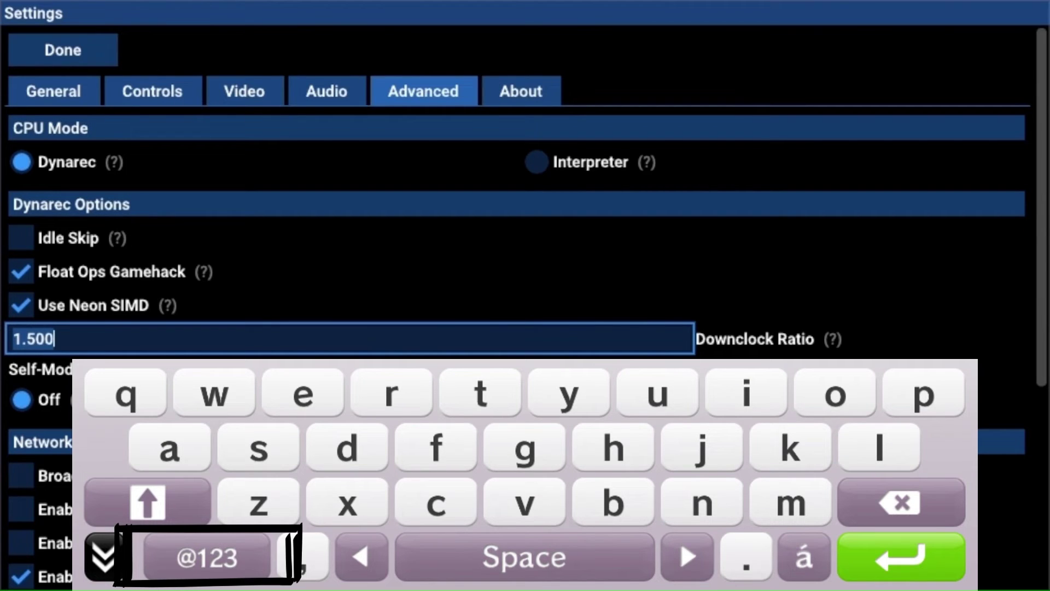
key("Return")
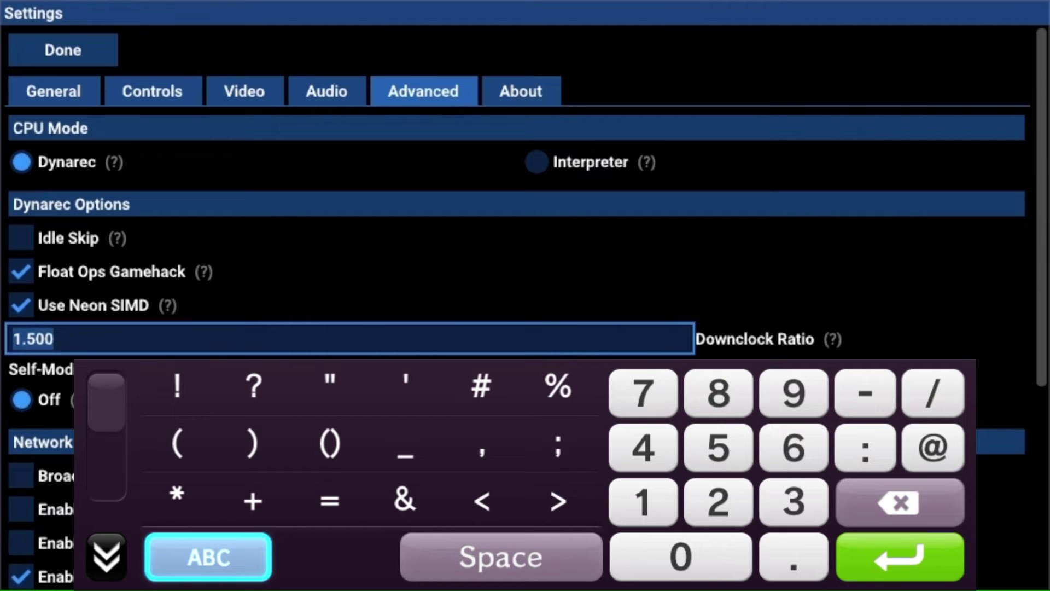
type("2.")
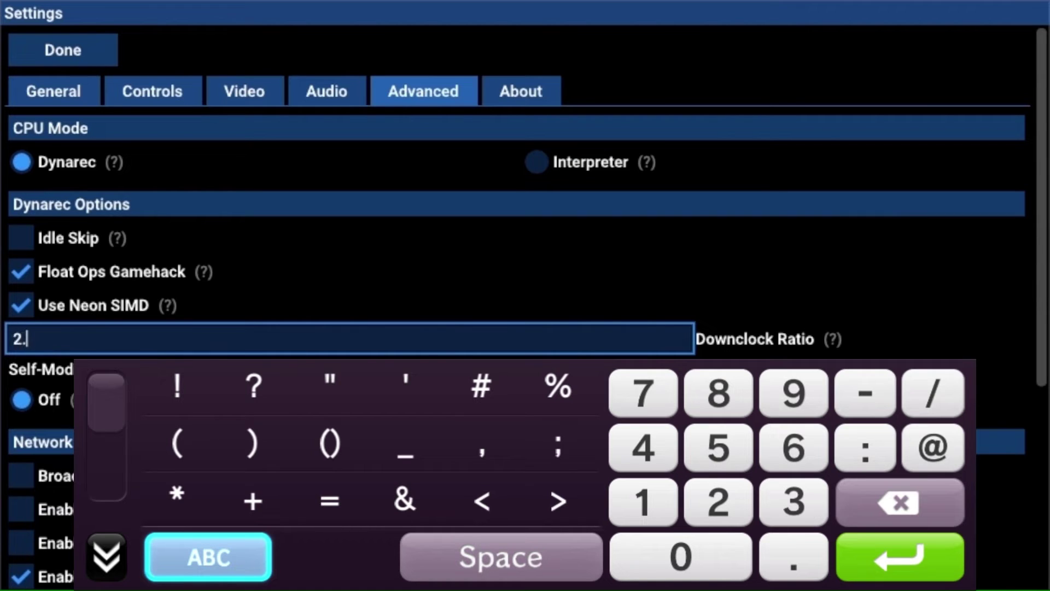
type("440")
key("Right")
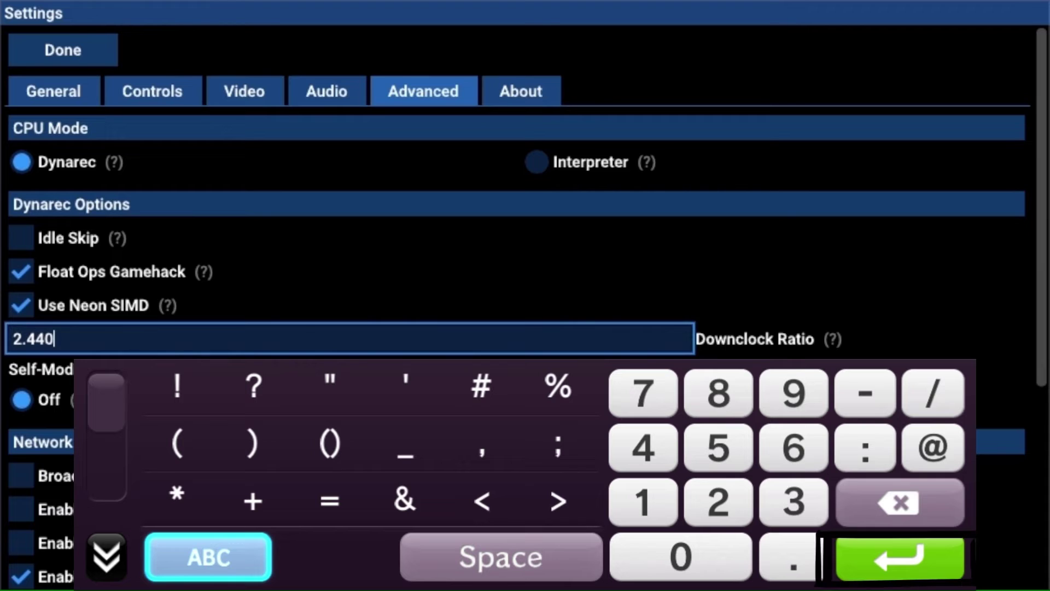
key("Return")
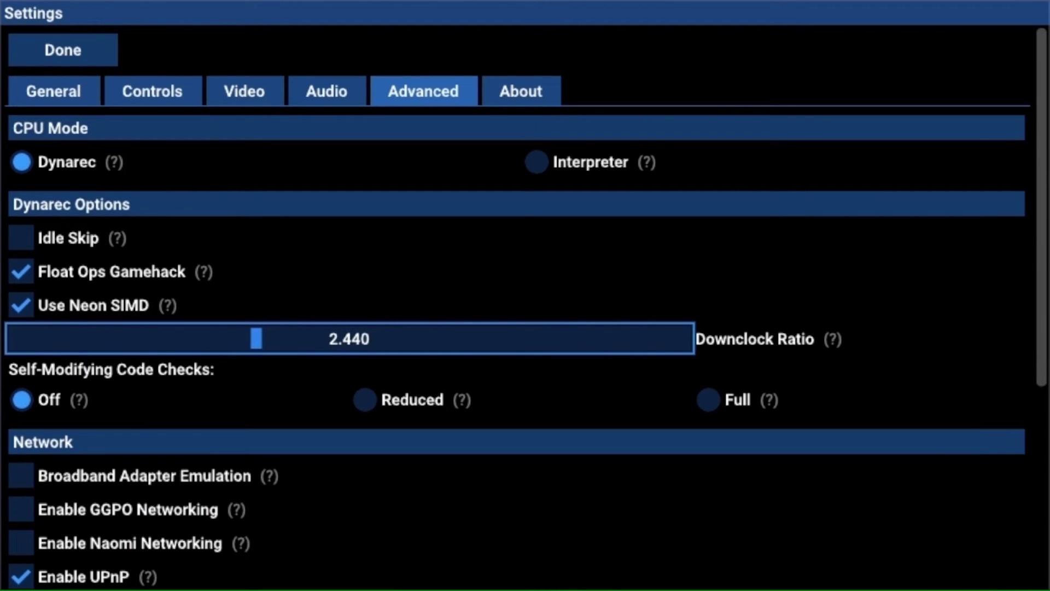
- Look through the options from Self-Modifying Code Checks through the Network and Other sections, down to Serial Console
key("Down")
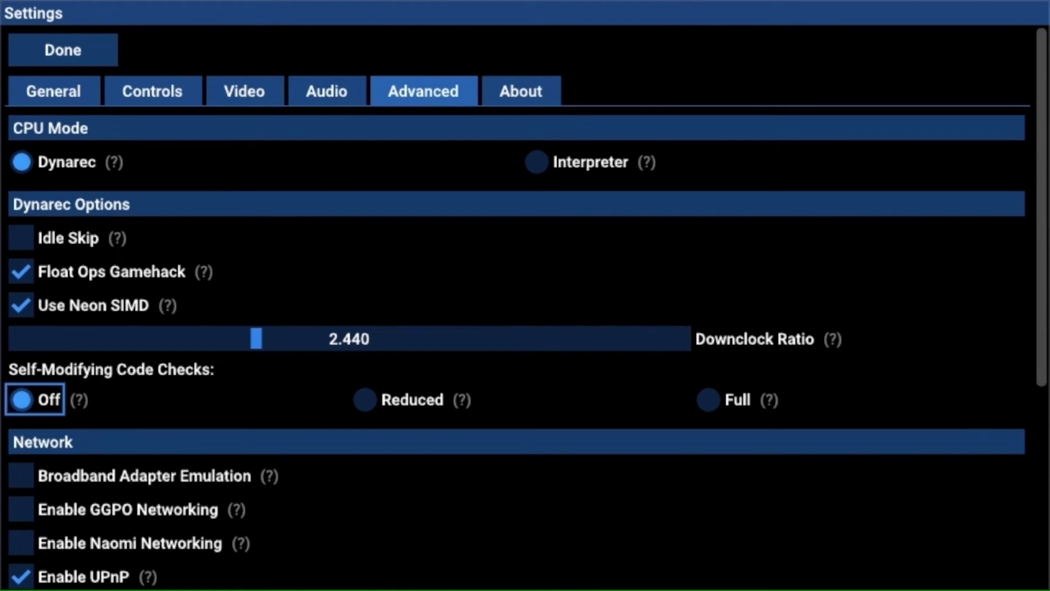
key("Down")
key("Down")
key("Down")
key("Down")
key("Down")
key("Down")
key("Down")
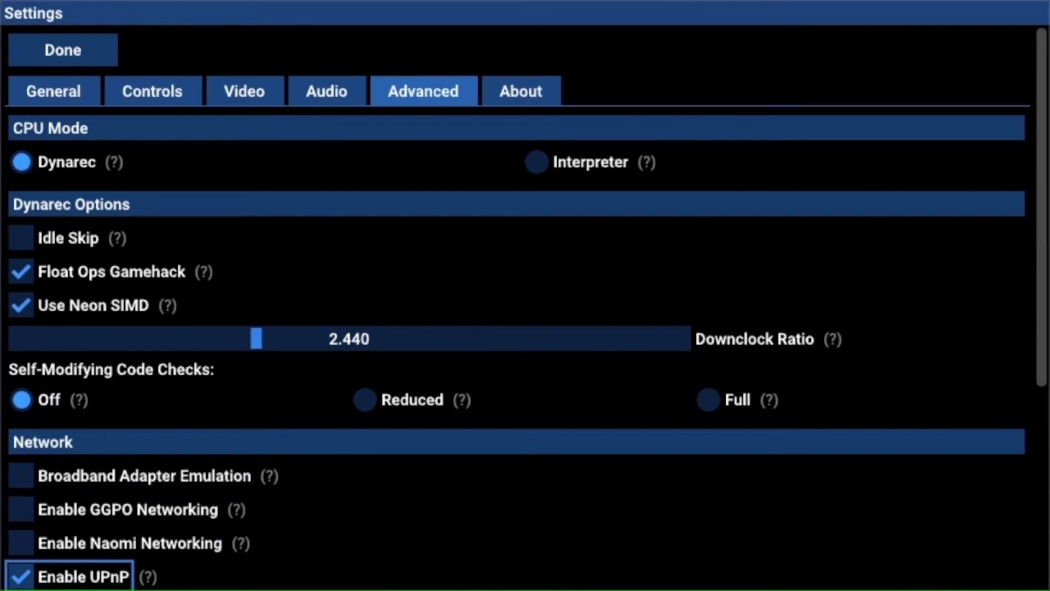
key("Down")
key("Down")
key("Down")
key("Down")
key("Down")
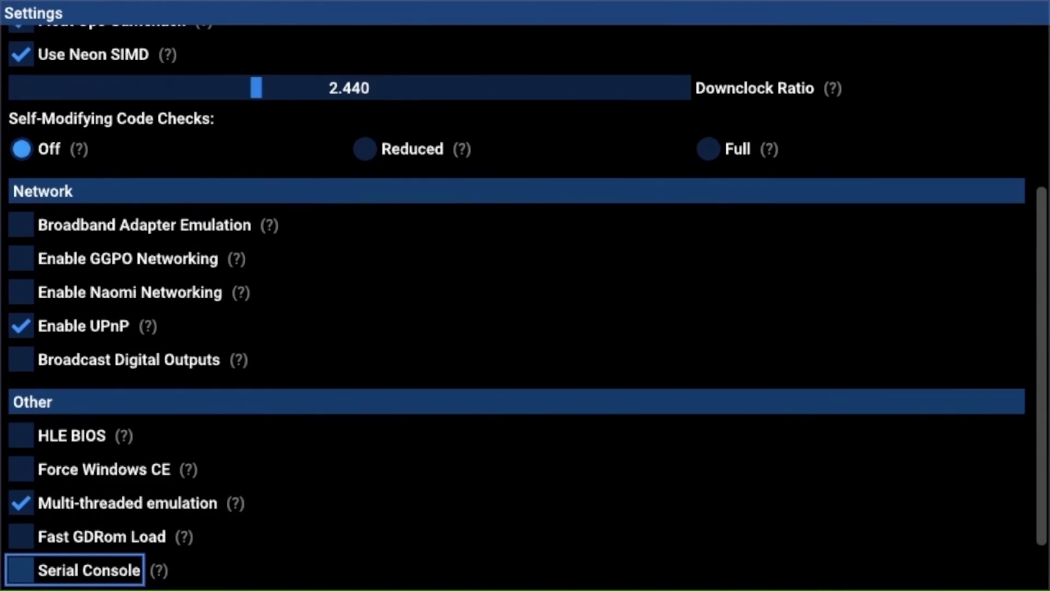
- Turn off the Enable UPnP network option
key("Up")
key("Up")
key("Up")
key("Up")
key("Up")
key("Up")
key("Up")
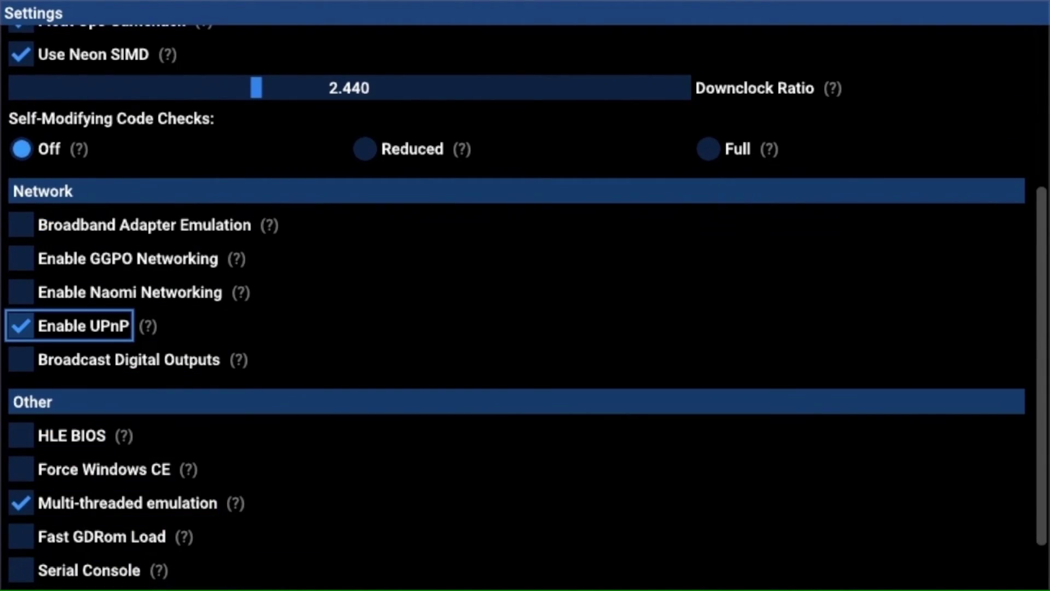
key("Return")
- Check the remaining Network and Other options, from Enable Naomi Networking to Fast GDRom Load
key("Up")
key("Up")
key("Up")
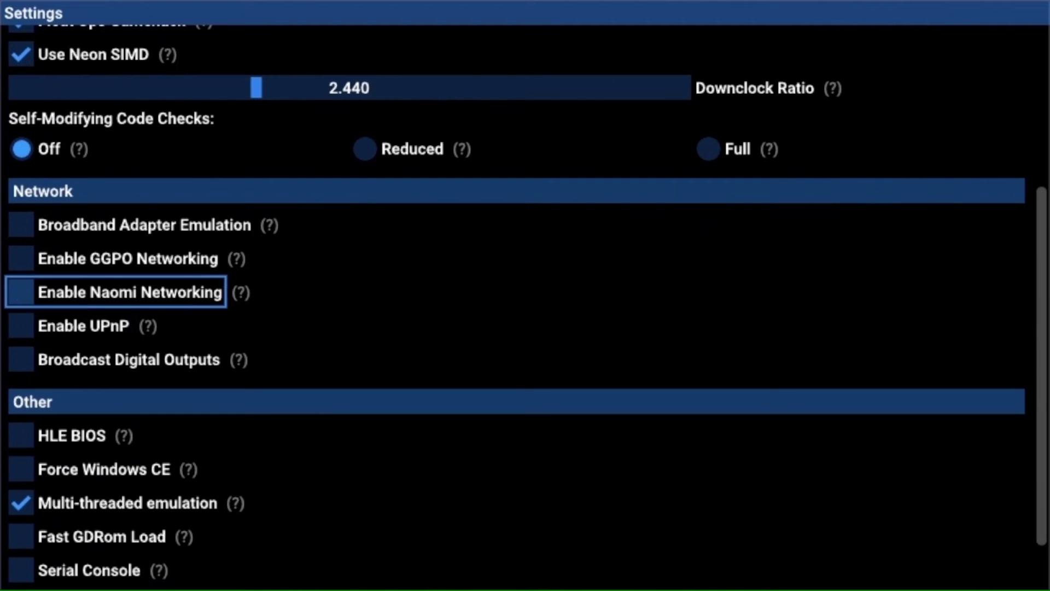
key("Down")
key("Down")
key("Down")
key("Down")
key("Down")
key("Down")
key("Down")
key("Down")
key("Down")
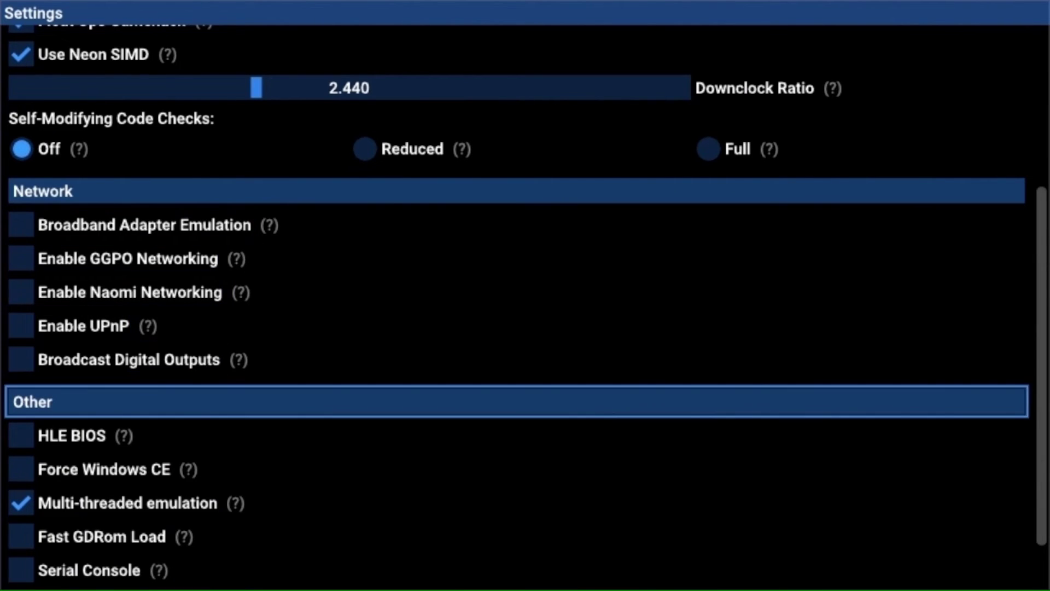
key("Down")
key("Up")
key("Up")
key("Up")
key("Up")
key("Up")
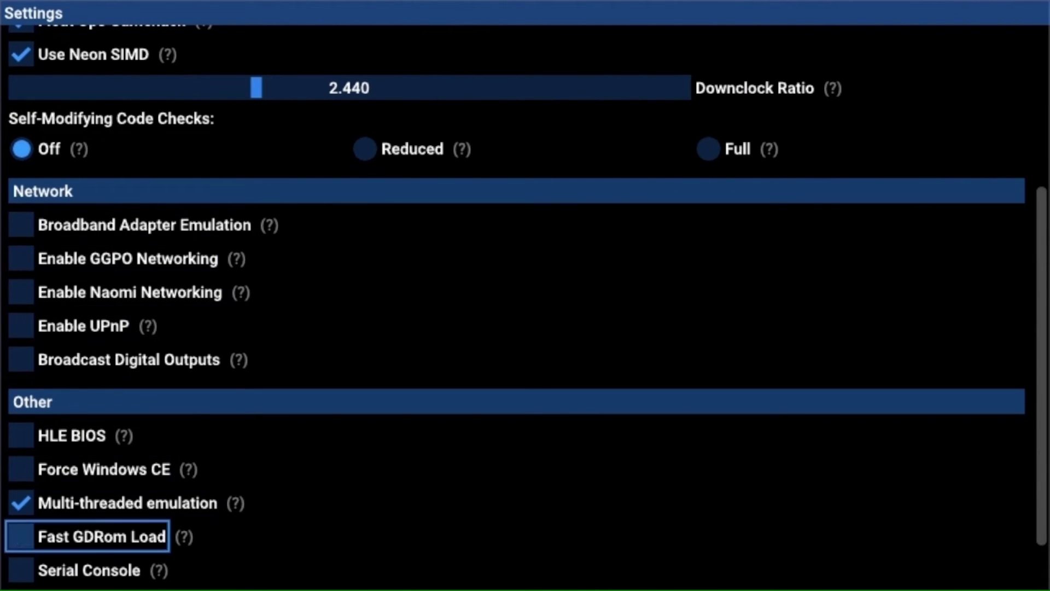
- Finish the settings and return to the list of games
key("Up")
key("Up")
key("Up")
key("Up")
key("Up")
key("Up")
key("Up")
key("Up")
key("Up")
key("Up")
key("Up")
key("Up")
key("Up")
key("Up")
key("Up")
key("Up")
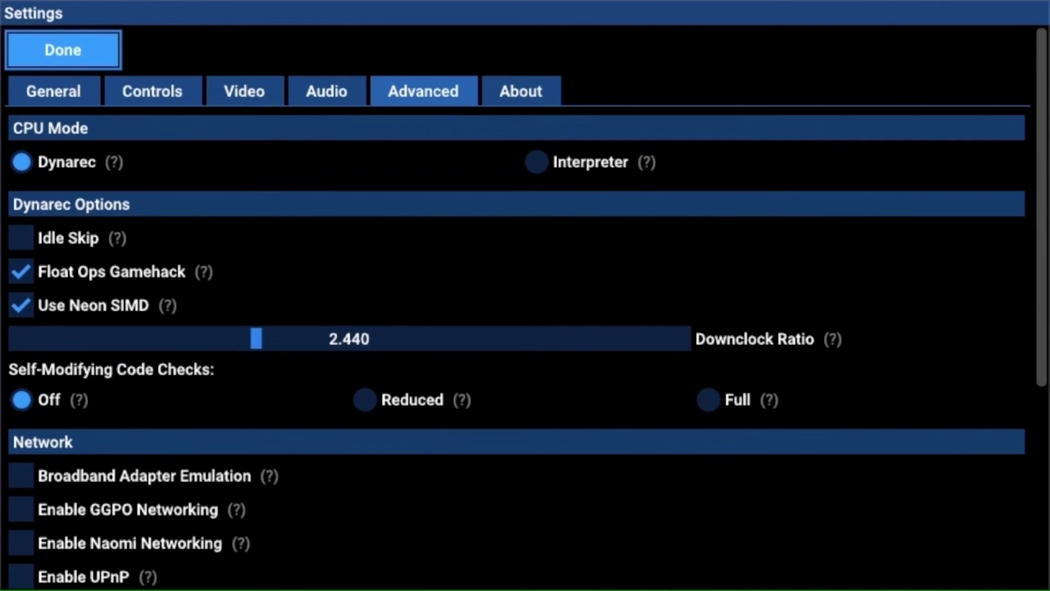
key("Return")
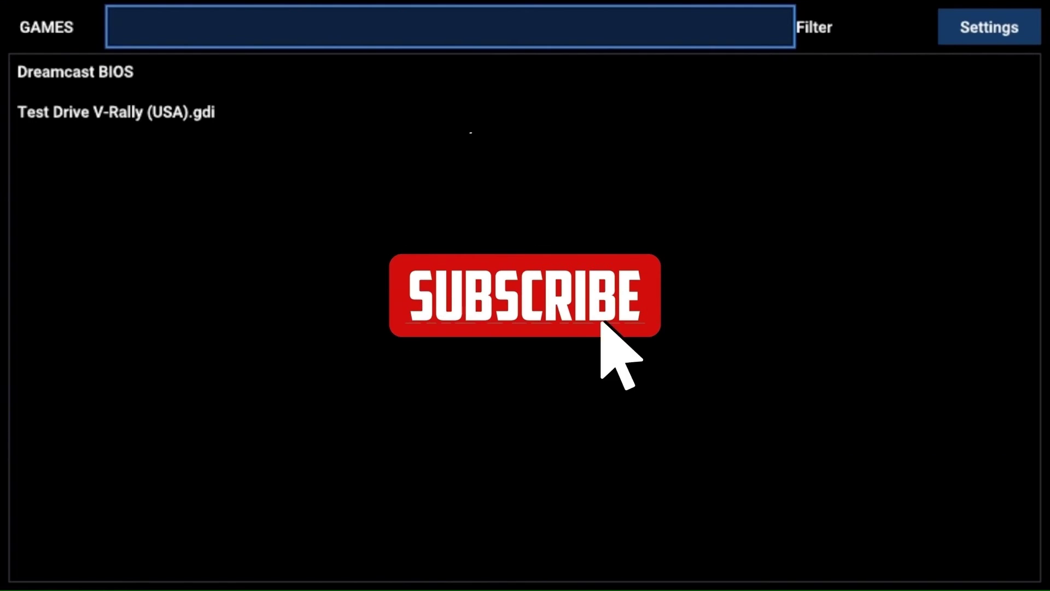
key("Down")
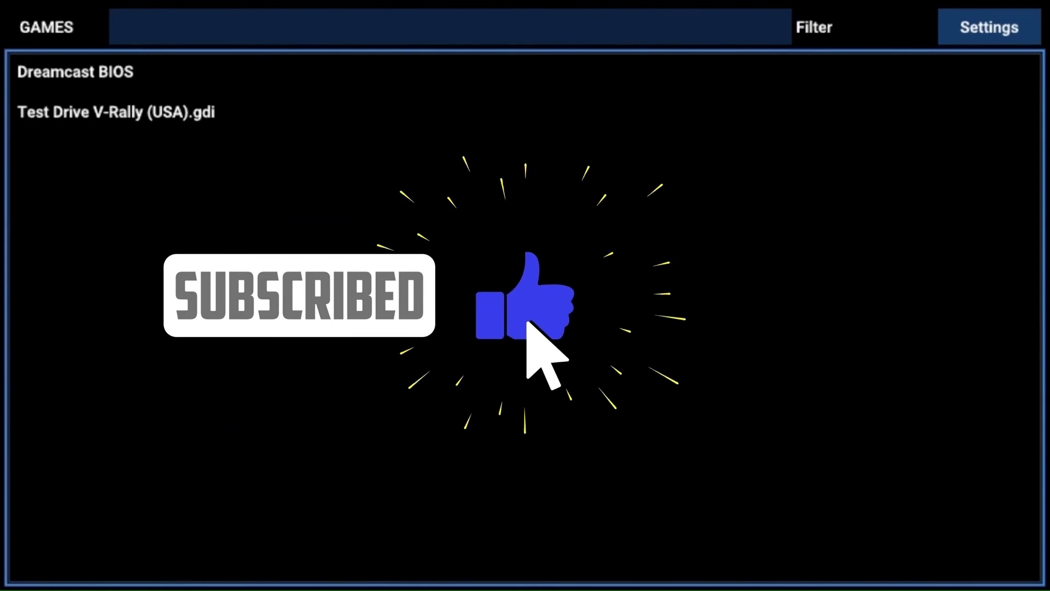